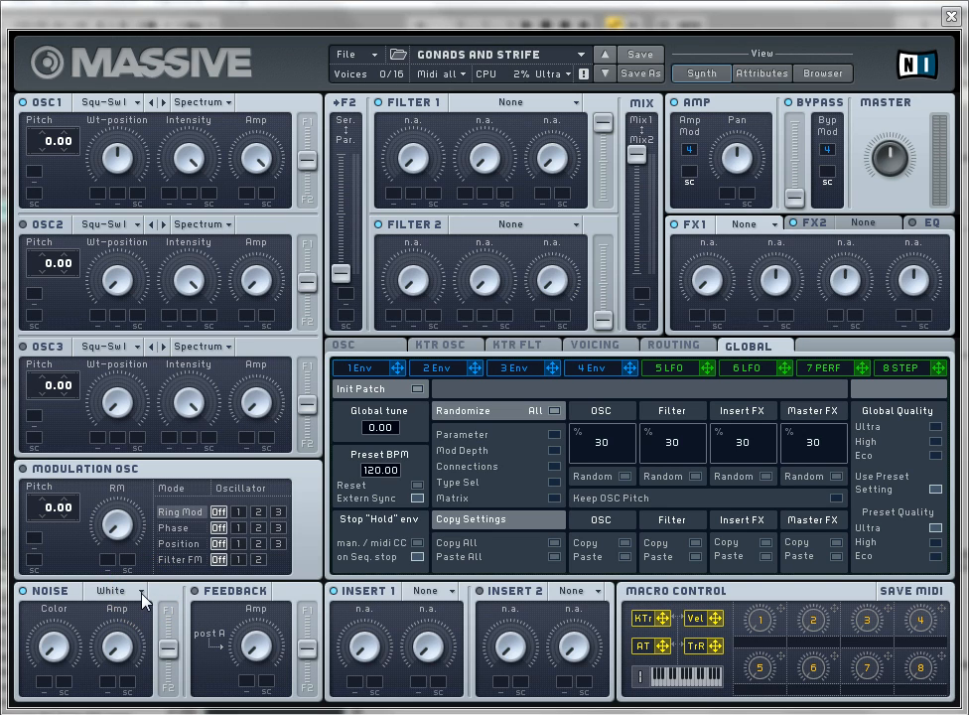
left_click(142, 597)
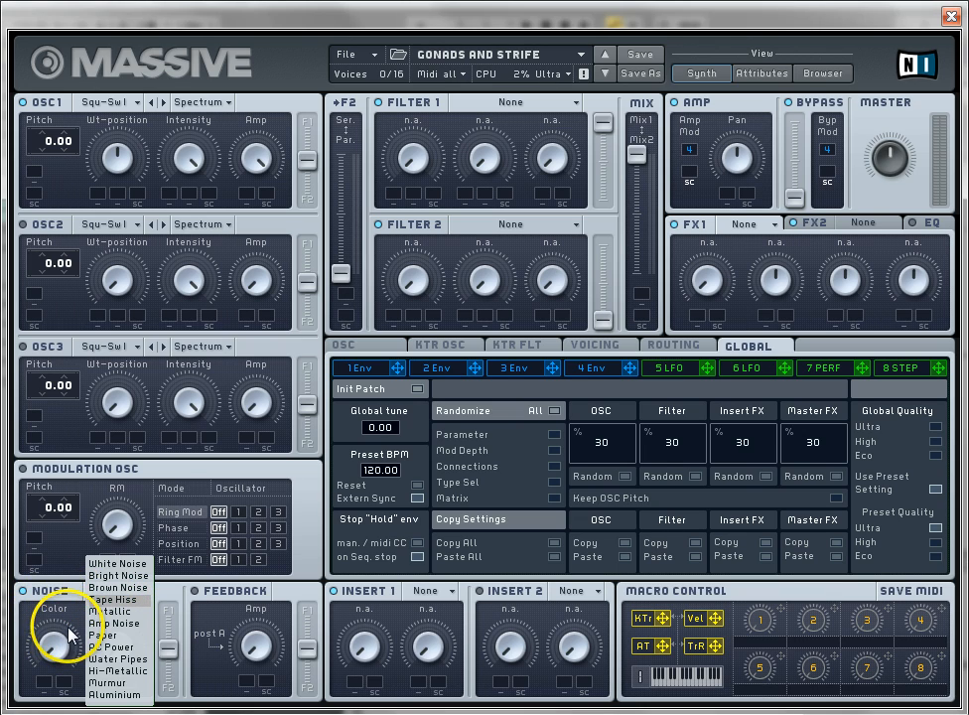
left_click(67, 627)
left_click(130, 589)
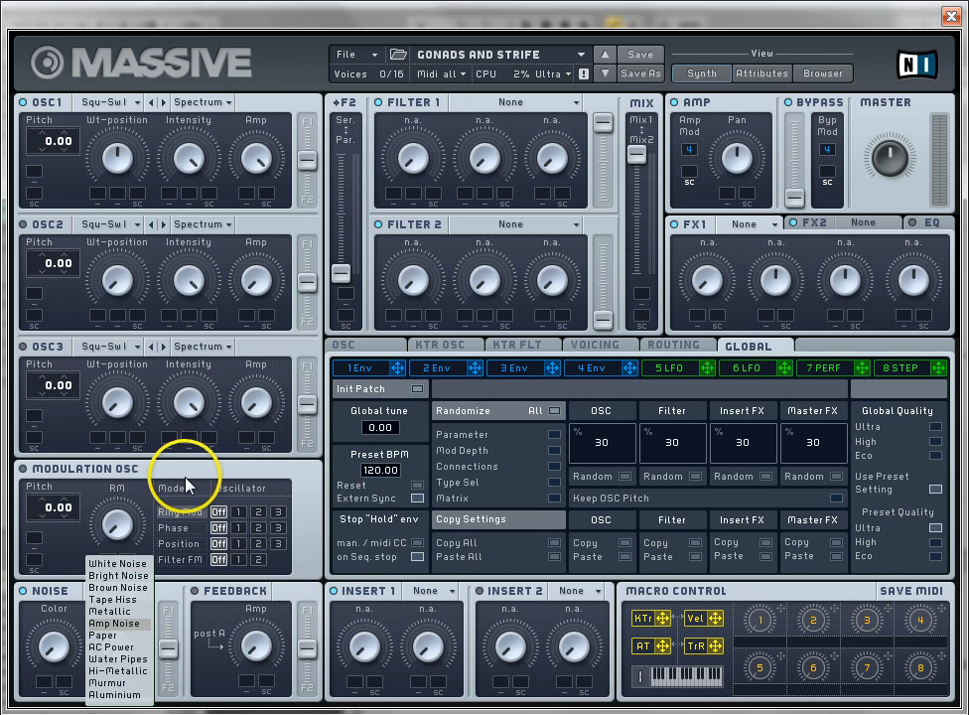
left_click(316, 501)
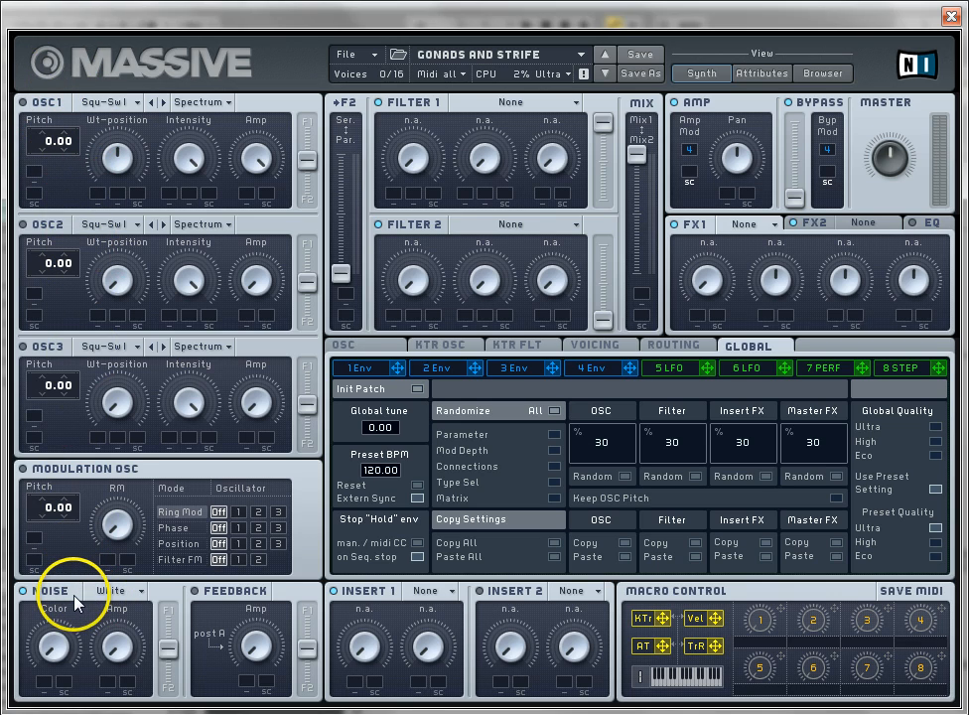
Set the noise generator's type to Paper and assign macro 2 as a modulation source for its Color knob.
left_click(117, 591)
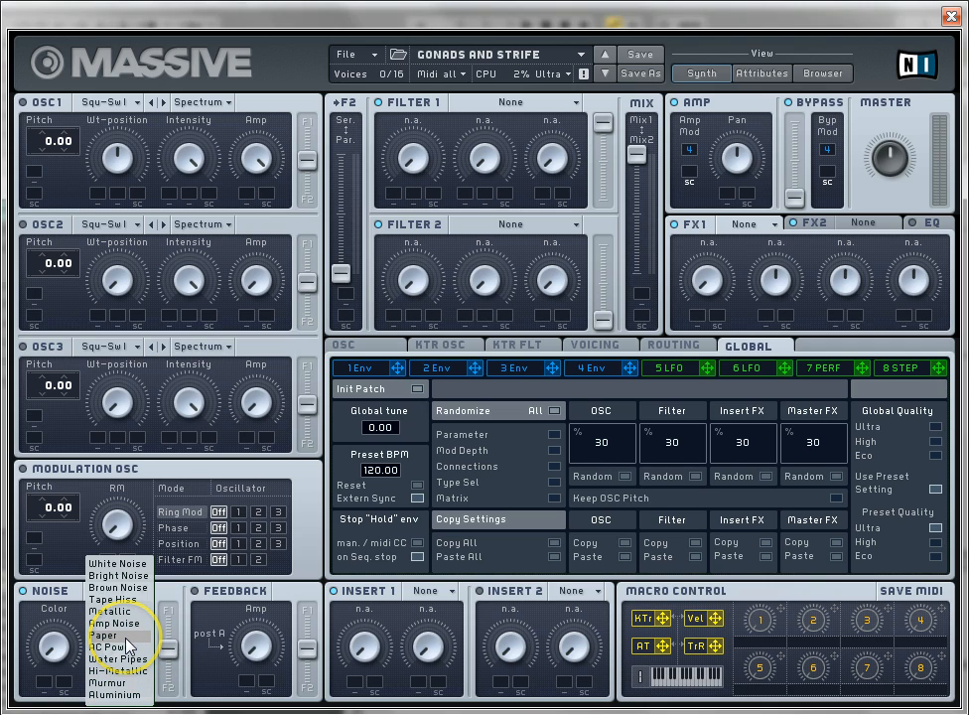
left_click(123, 635)
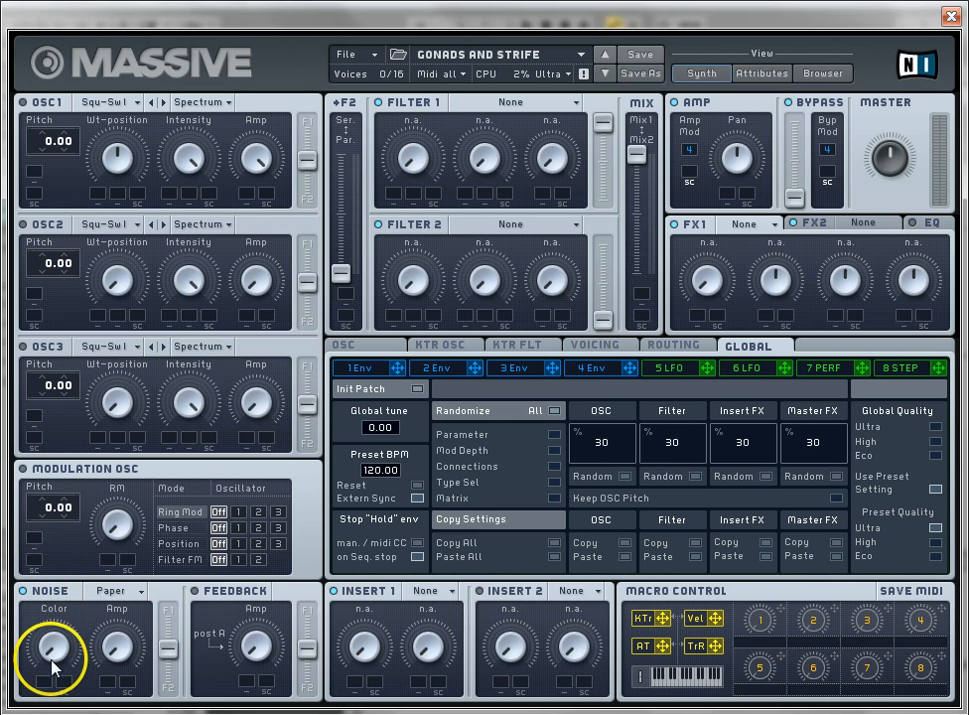
left_click_drag(832, 615, 817, 595)
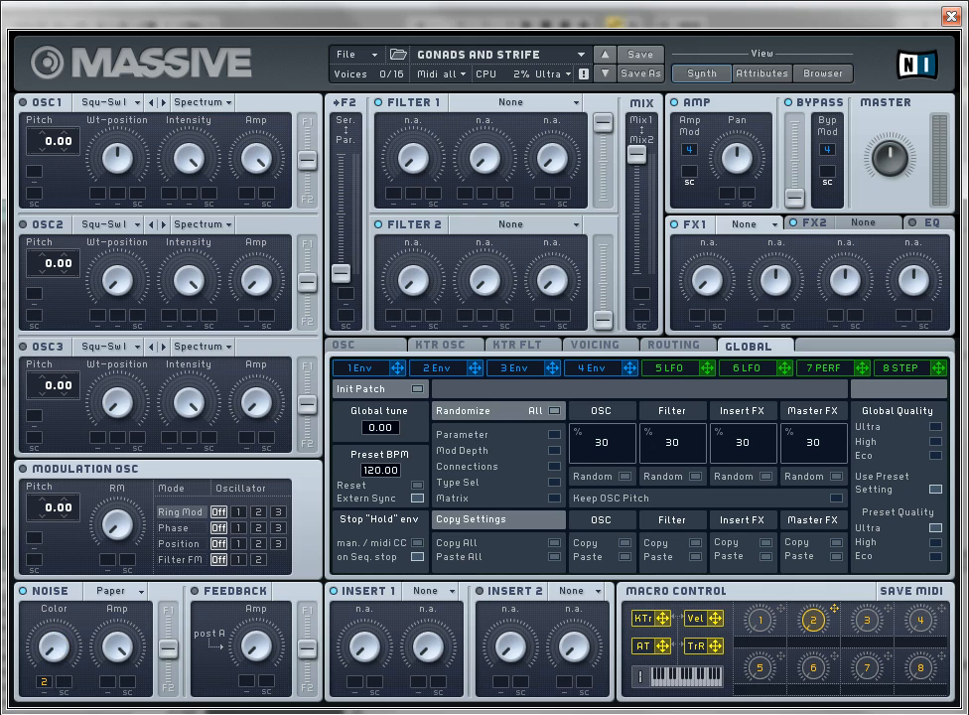
Set macro 2's modulation of the noise Color to the full knob range and lower the noise Amp slightly from maximum.
right_click(44, 679)
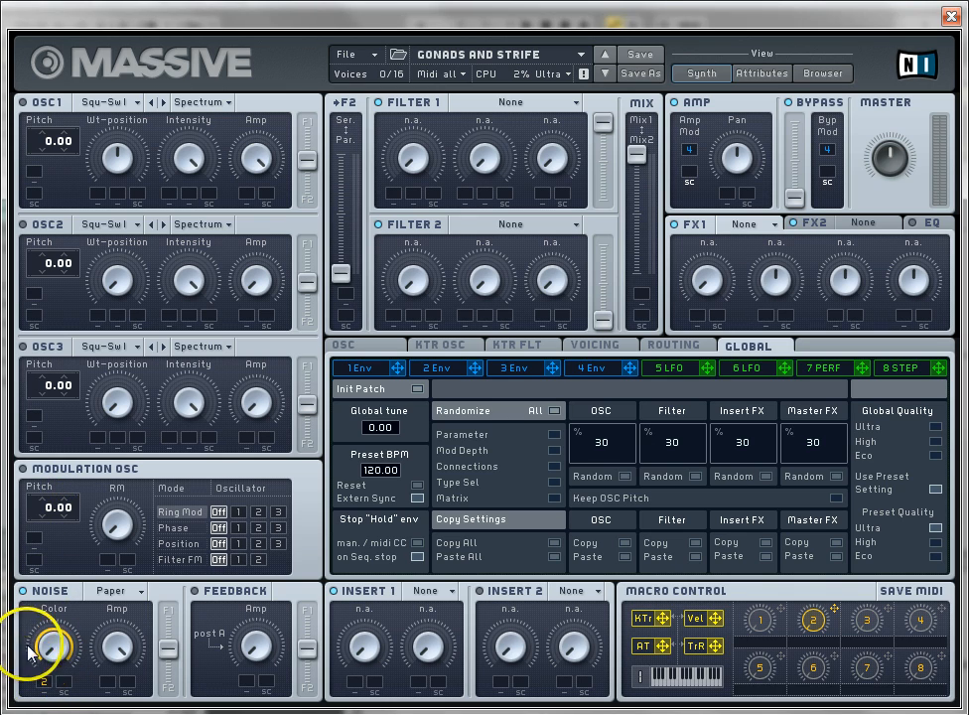
left_click(96, 673)
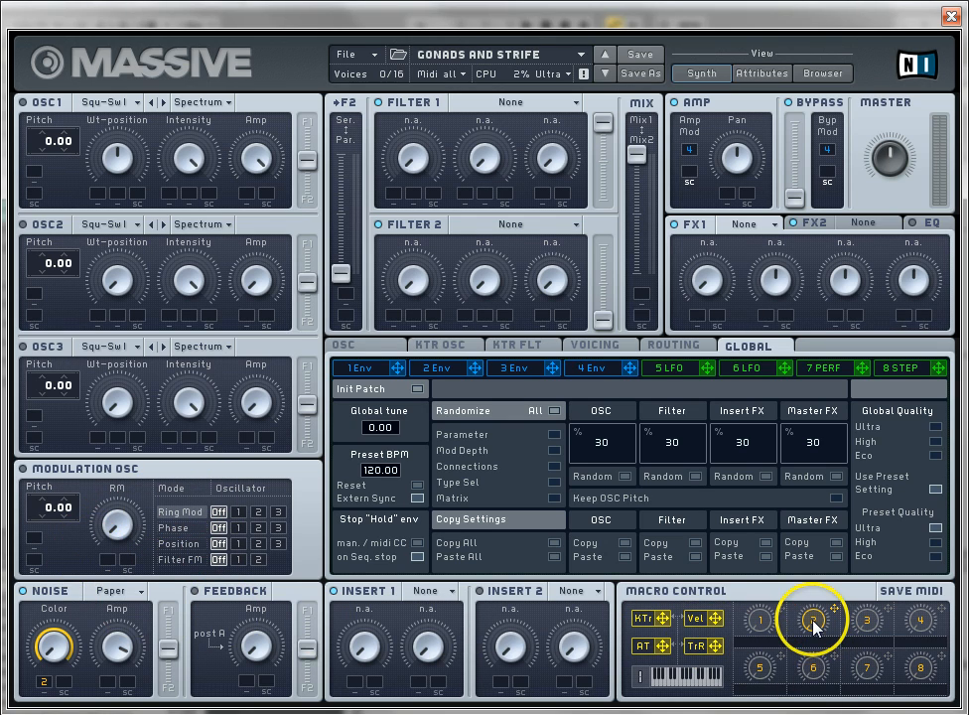
left_click_drag(814, 623, 808, 605)
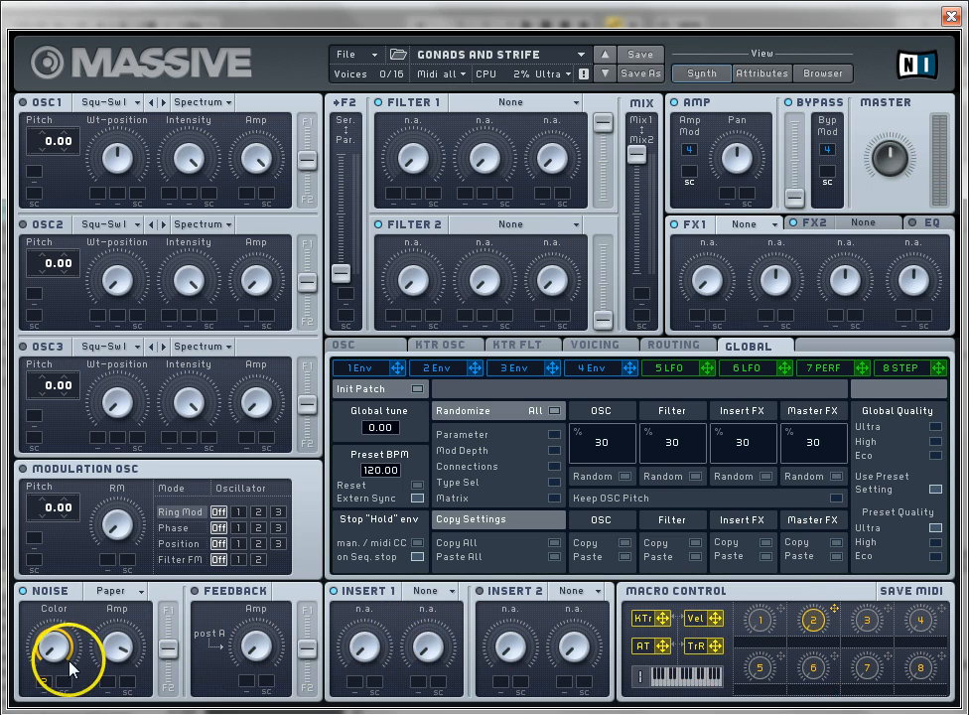
left_click_drag(46, 647, 86, 692)
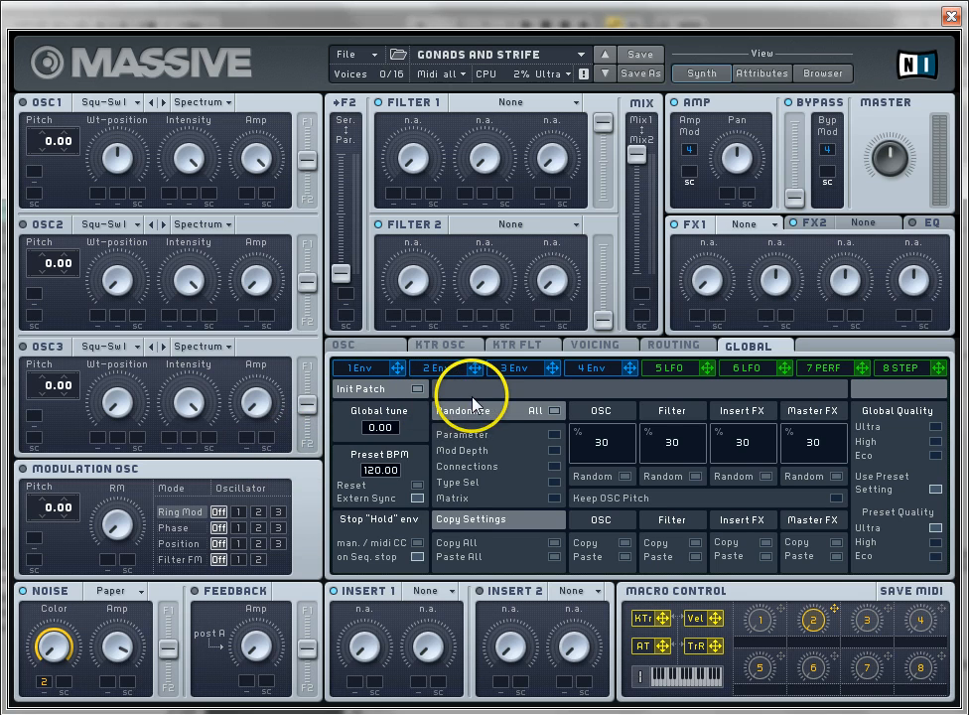
Load the Bitcrusher in Insert 1 with Dry/Wet at maximum and Crush at minimum.
left_click(434, 596)
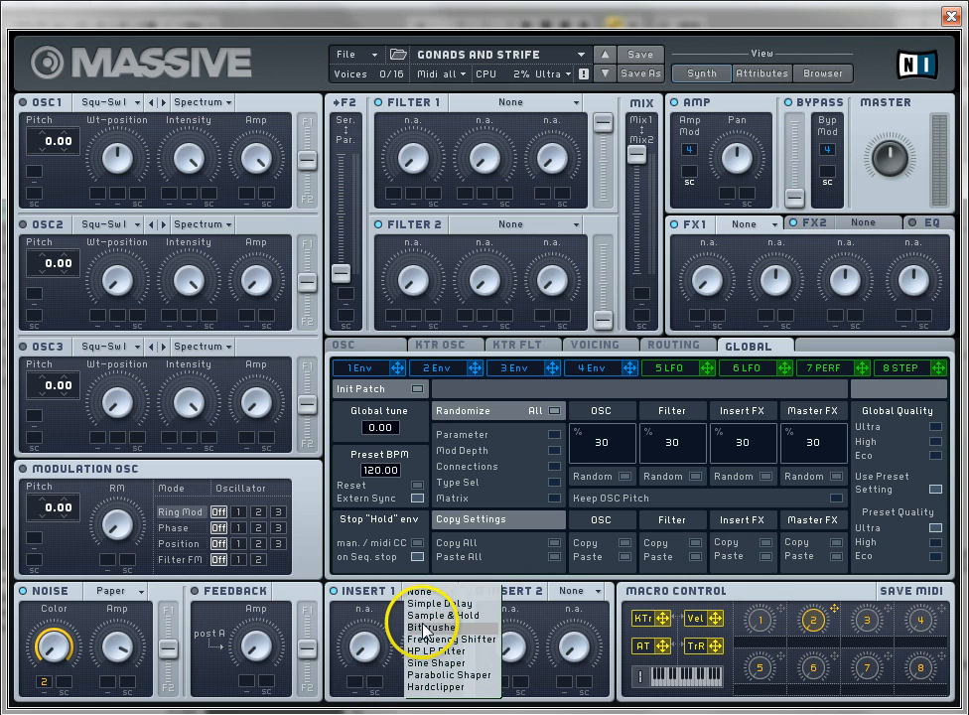
left_click(434, 629)
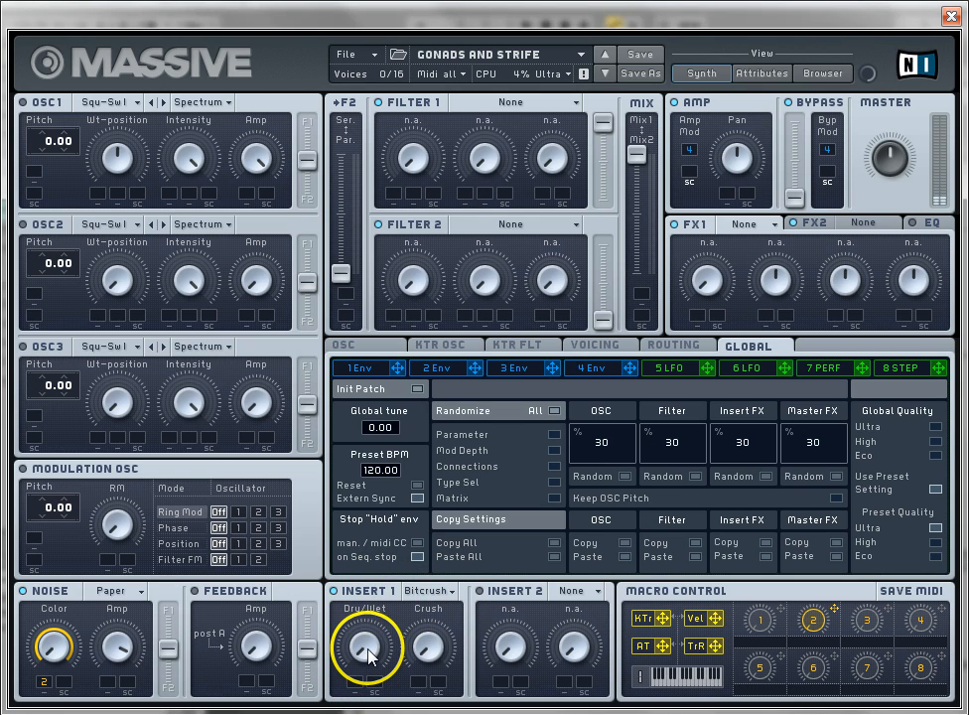
mouse_move(368, 653)
left_mouse_down()
mouse_move(355, 651)
mouse_move(374, 698)
left_mouse_up()
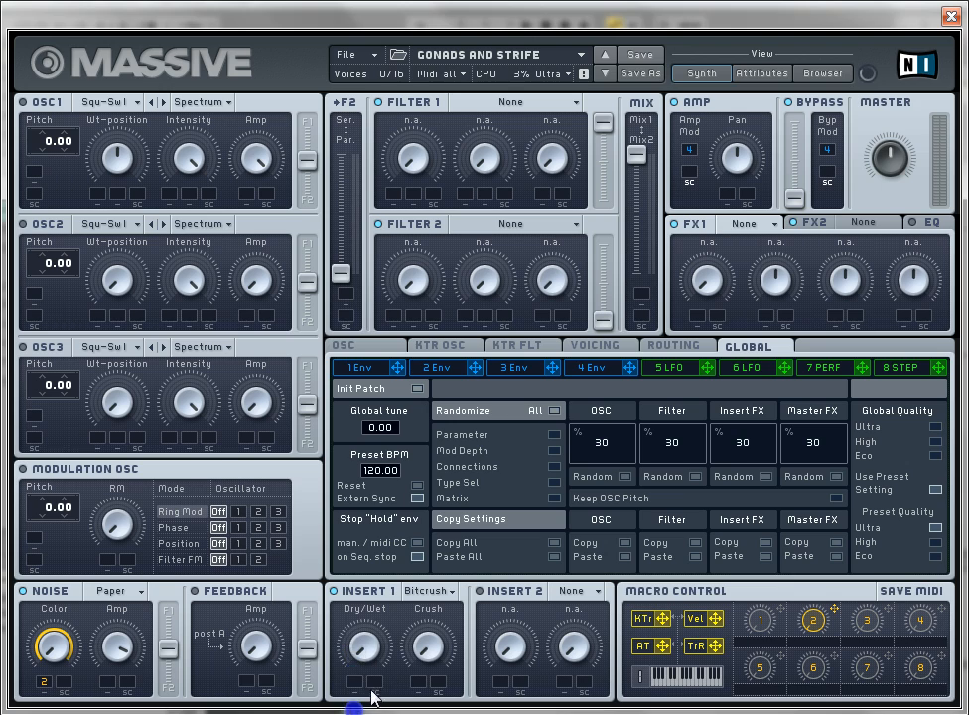
left_click(339, 633)
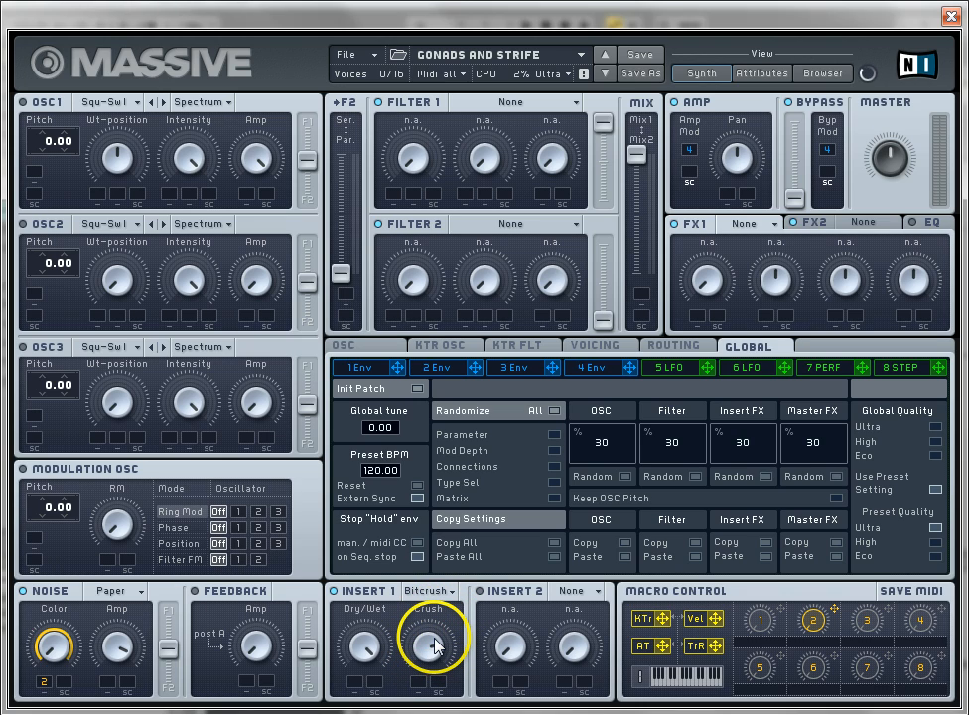
mouse_move(429, 643)
left_mouse_down()
mouse_move(425, 612)
mouse_move(433, 703)
left_mouse_up()
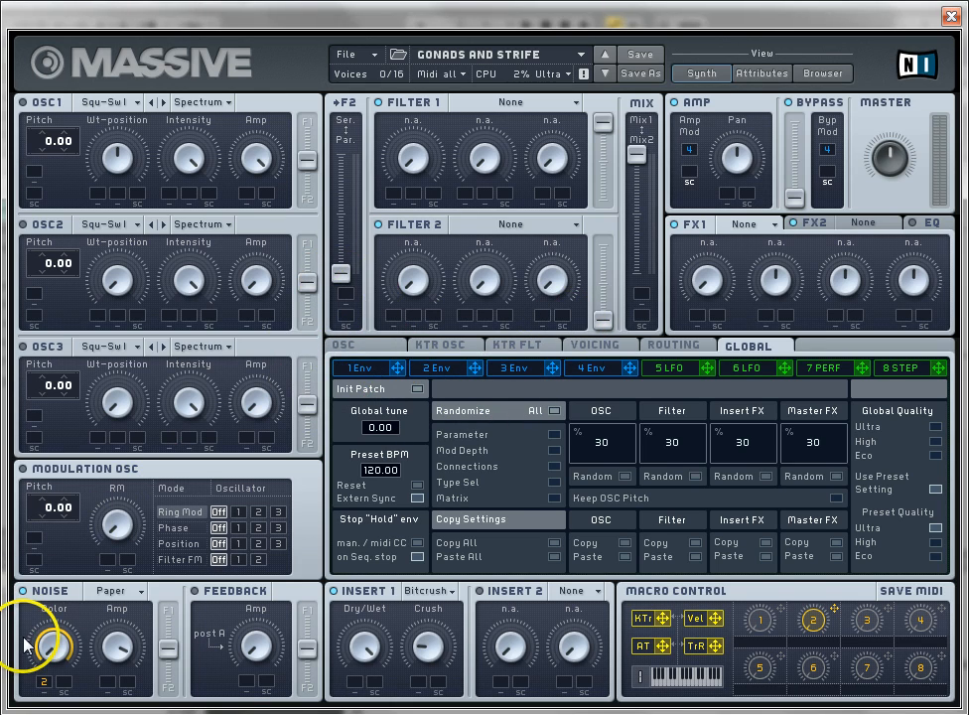
left_click_drag(433, 645, 419, 713)
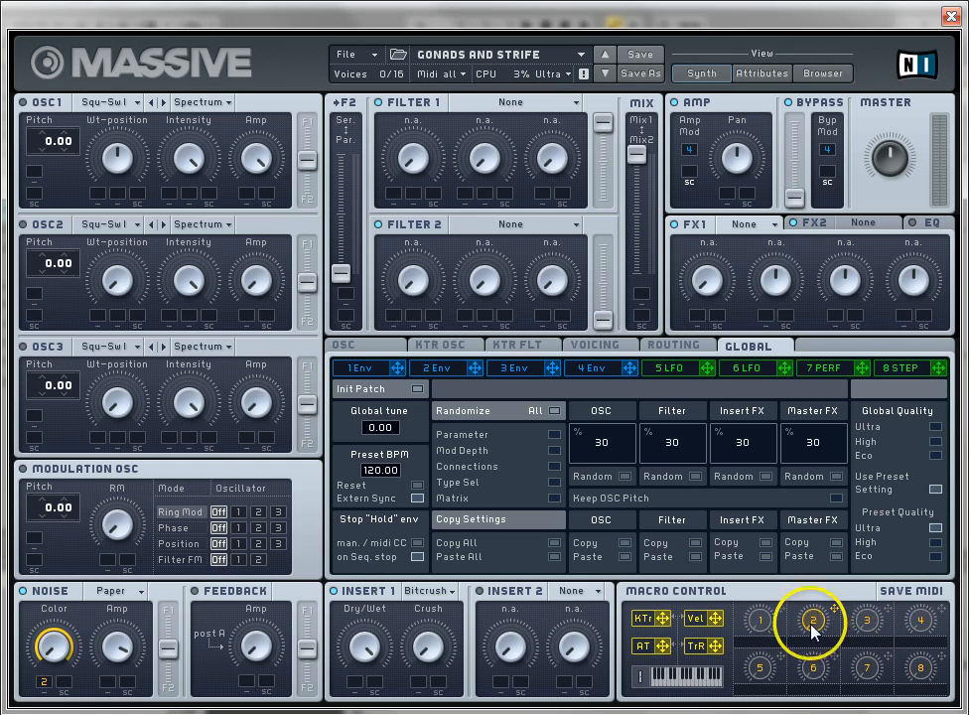
left_click(761, 302)
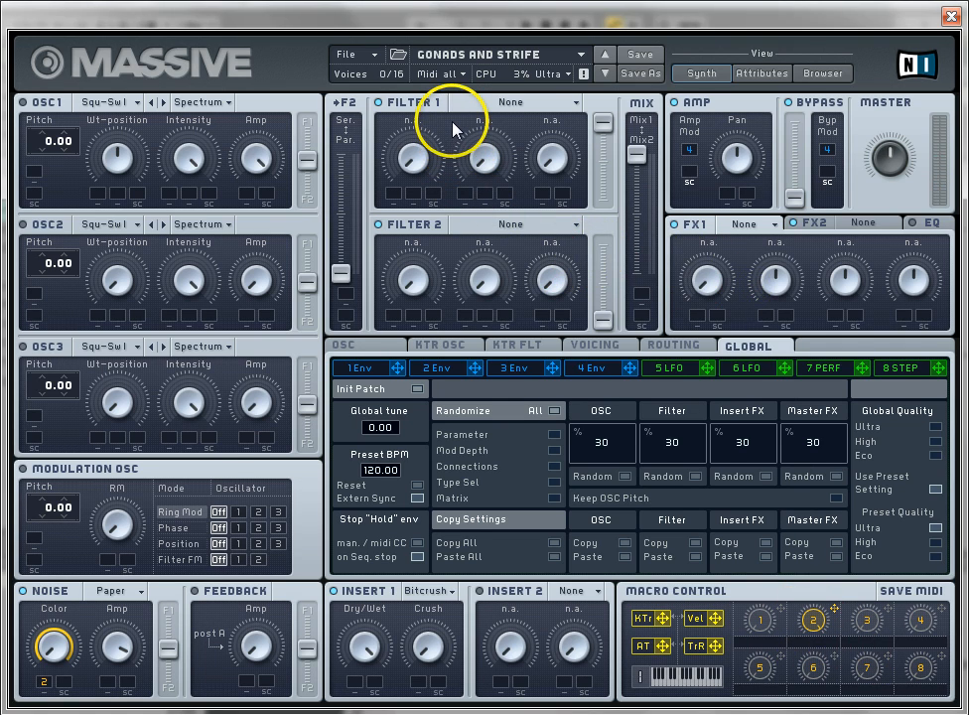
Set Filter 1 to the Scream type and Filter 2 to the Daft type.
left_click(485, 102)
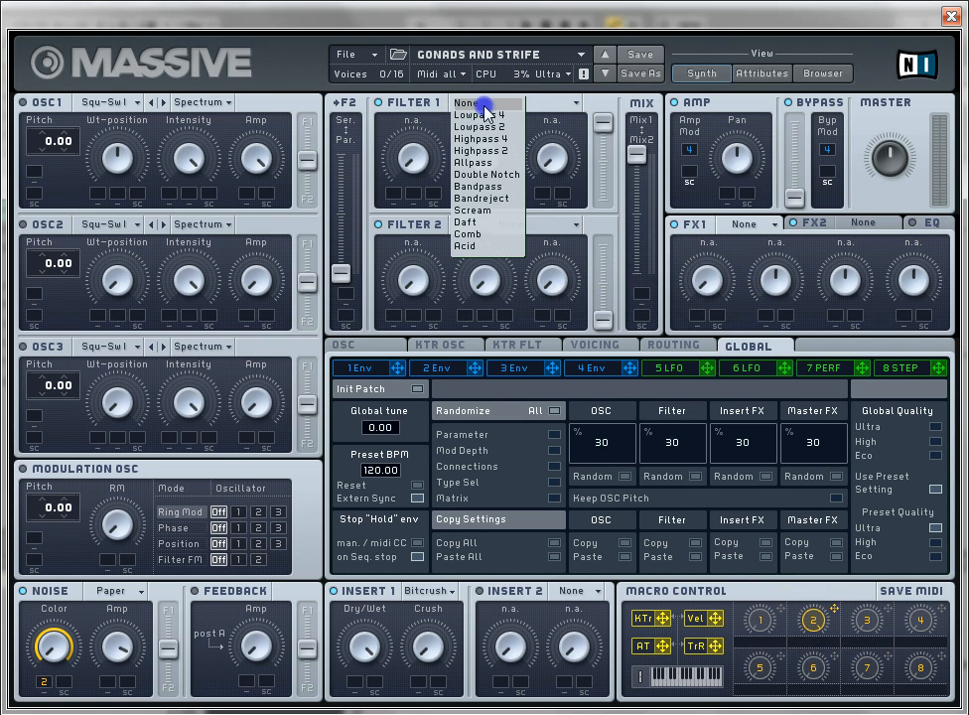
left_click(485, 211)
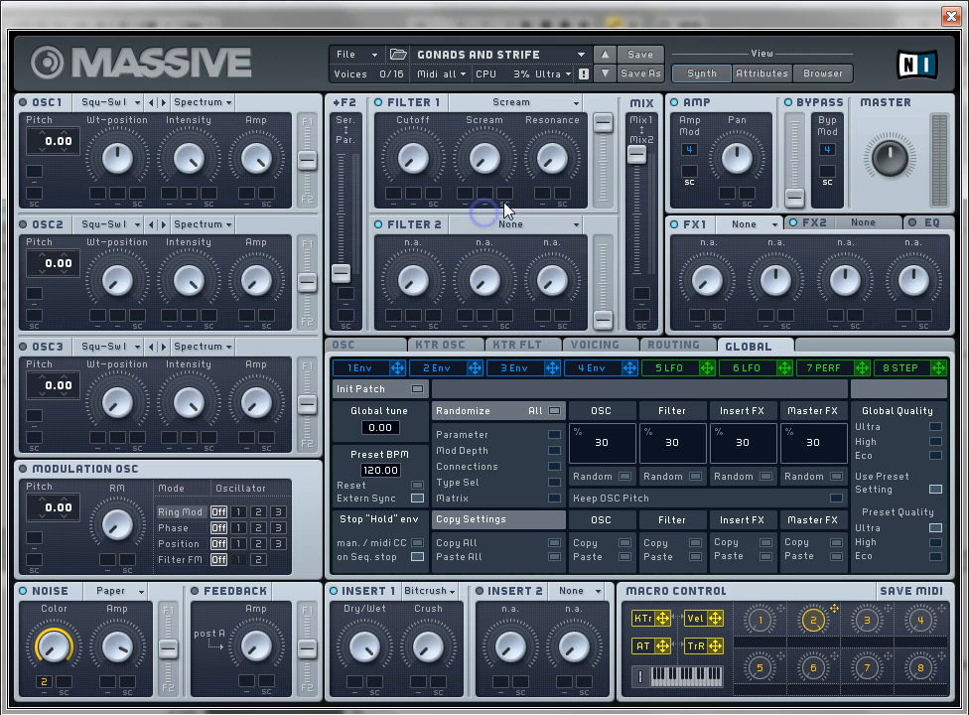
left_click(509, 224)
left_click(487, 343)
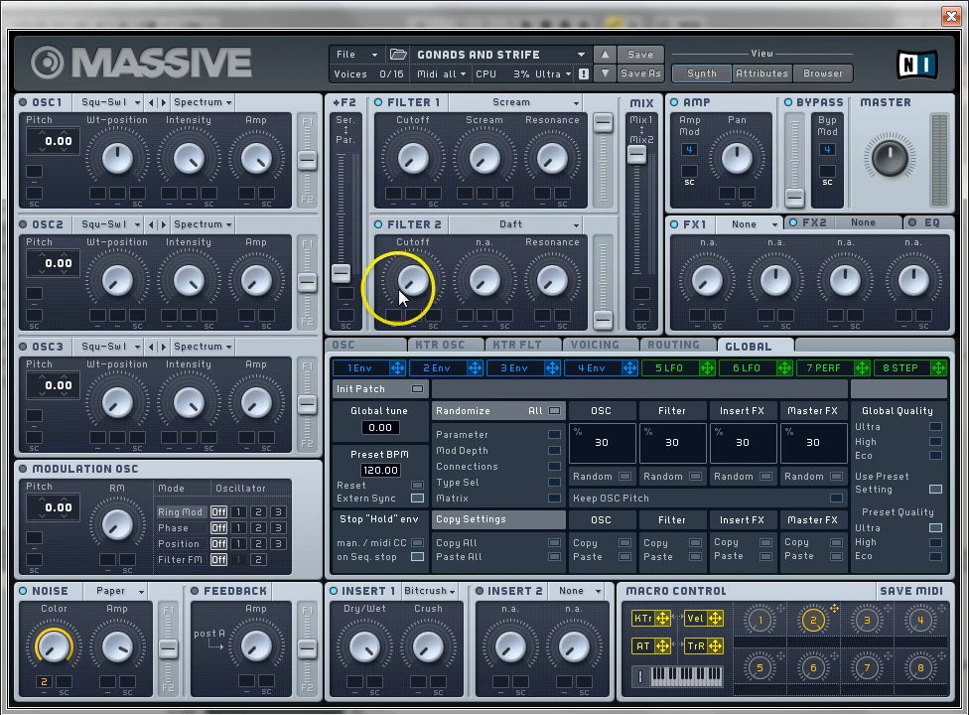
Raise Cutoff and Resonance on both filters to just below the midpoint, and Filter 1's Scream to about halfway.
left_click_drag(410, 288, 406, 265)
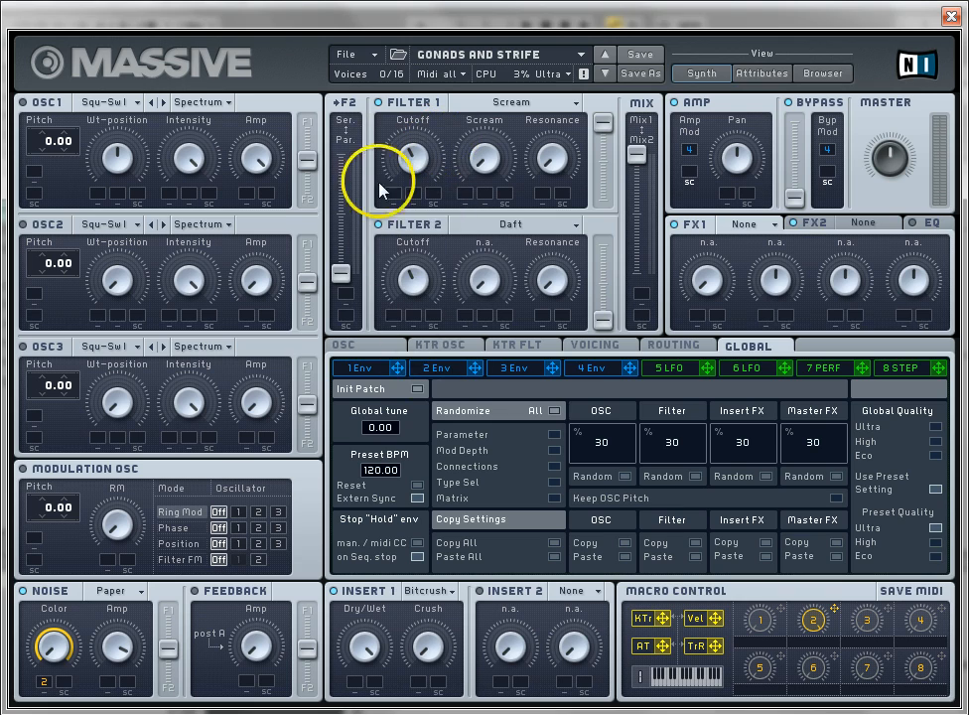
left_click_drag(491, 159, 465, 74)
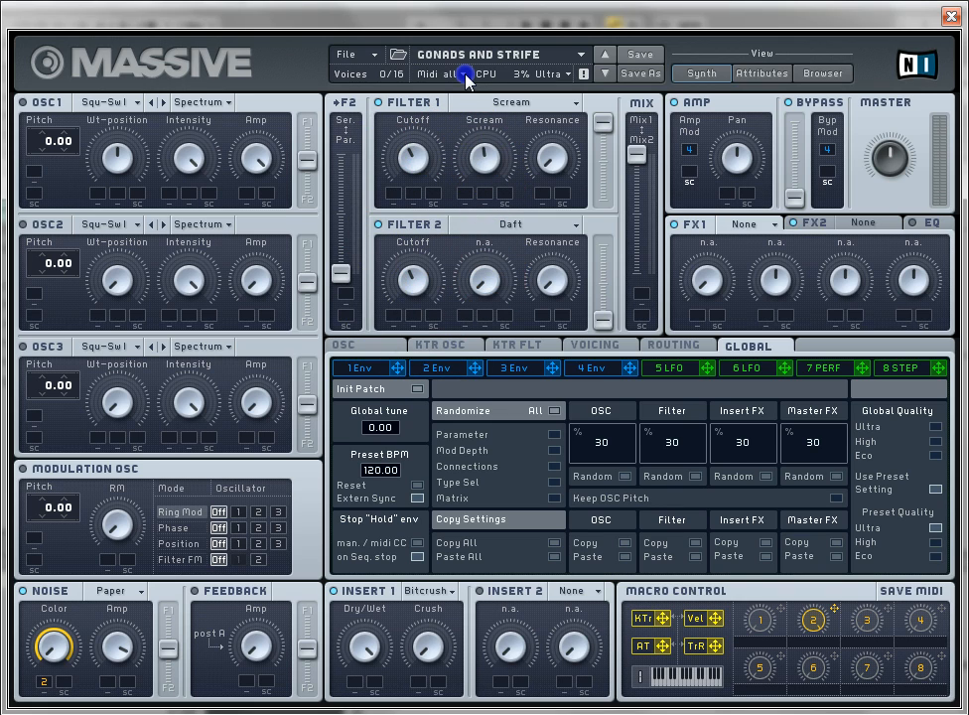
left_click(548, 165)
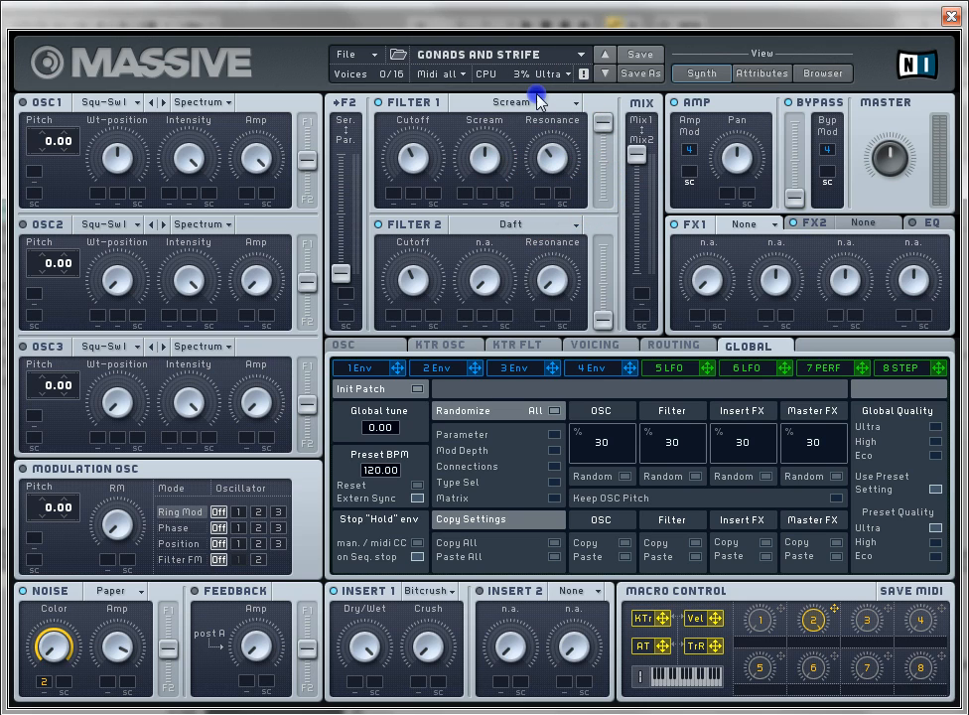
left_click_drag(543, 270, 542, 251)
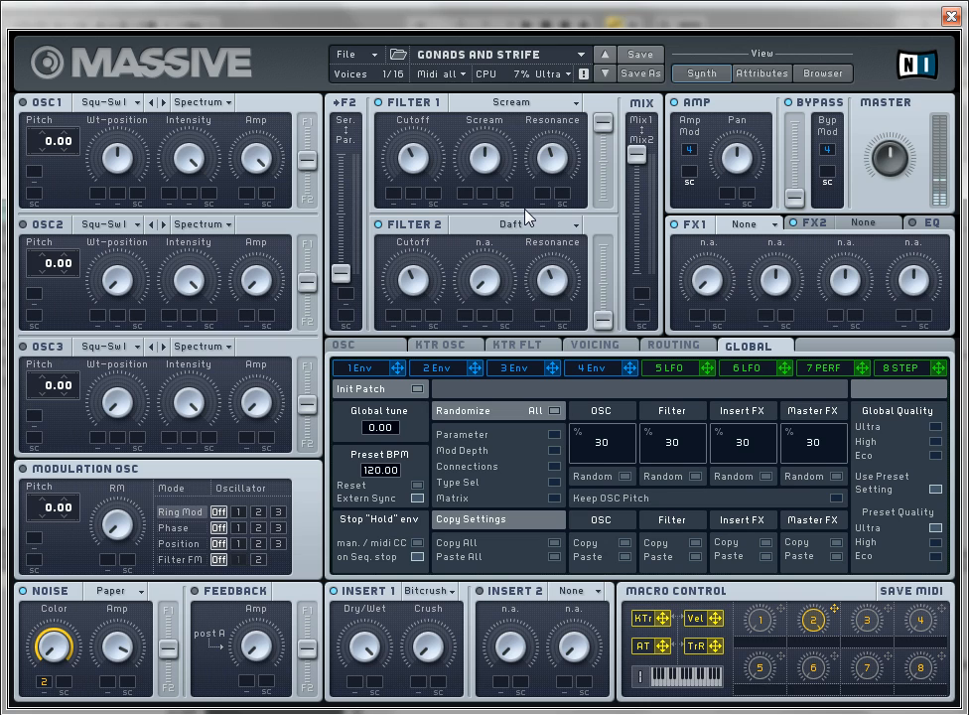
Load the Dimension Expander in FX1 and the Chorus Ensemble in FX2.
left_click(753, 225)
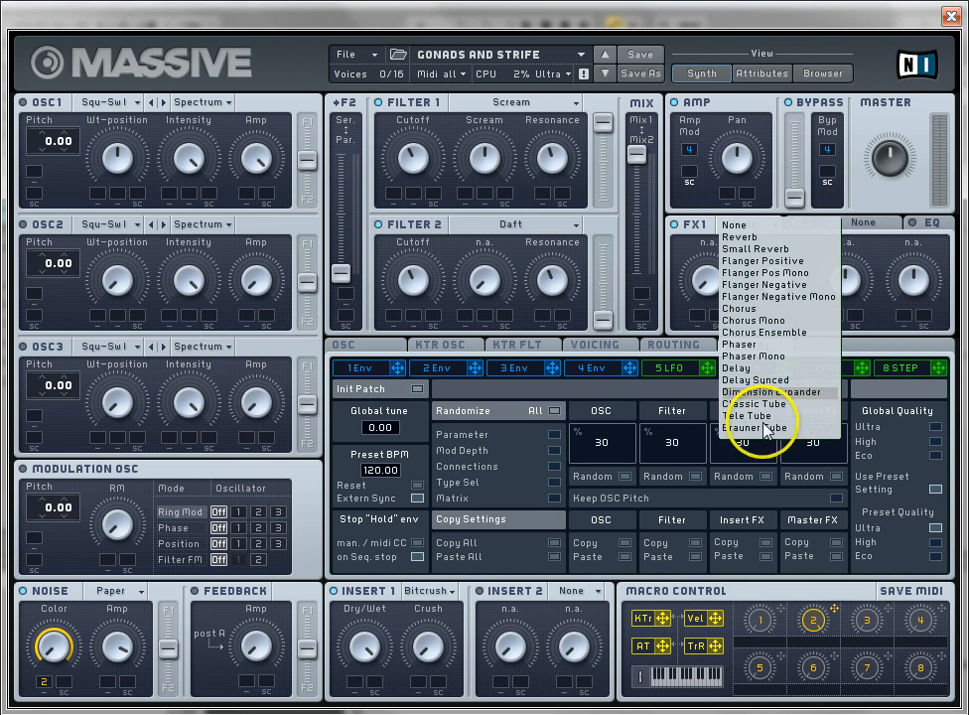
left_click(681, 252)
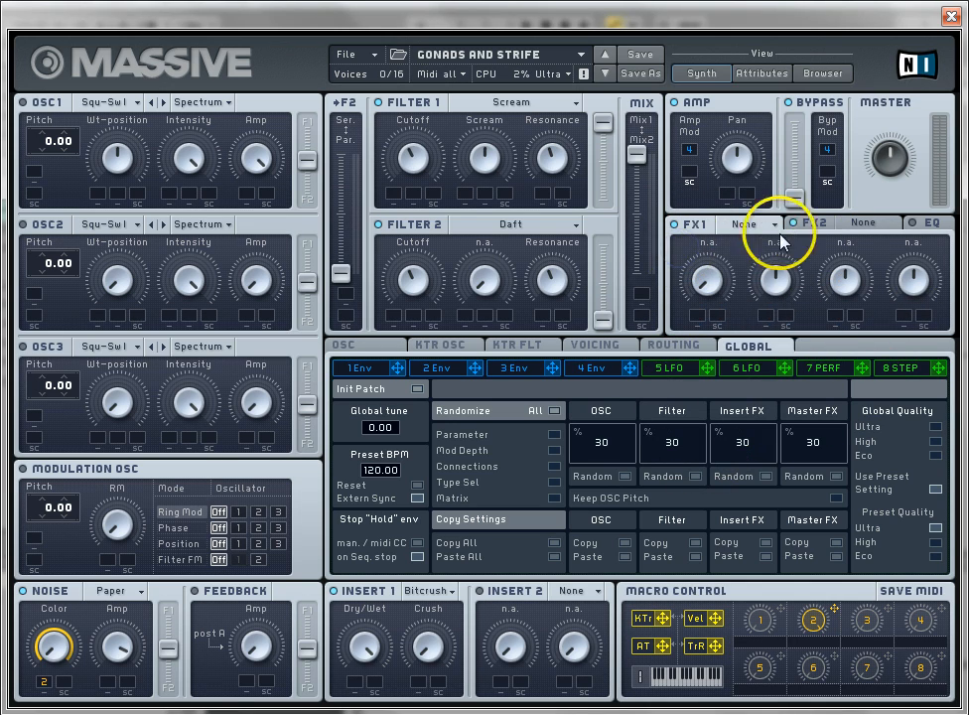
left_click(746, 224)
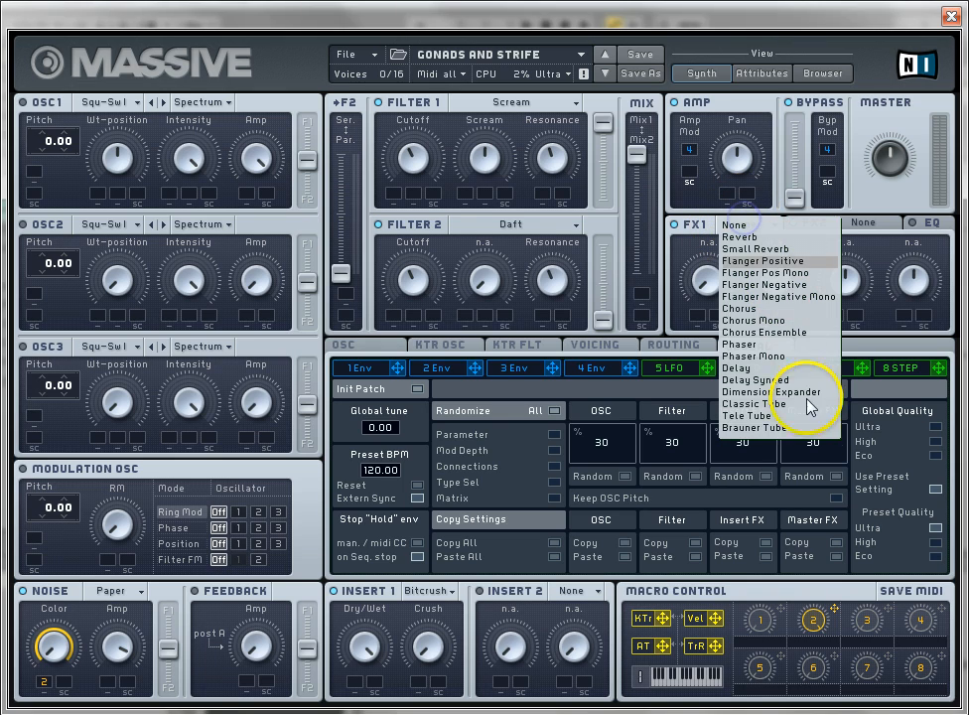
left_click(804, 393)
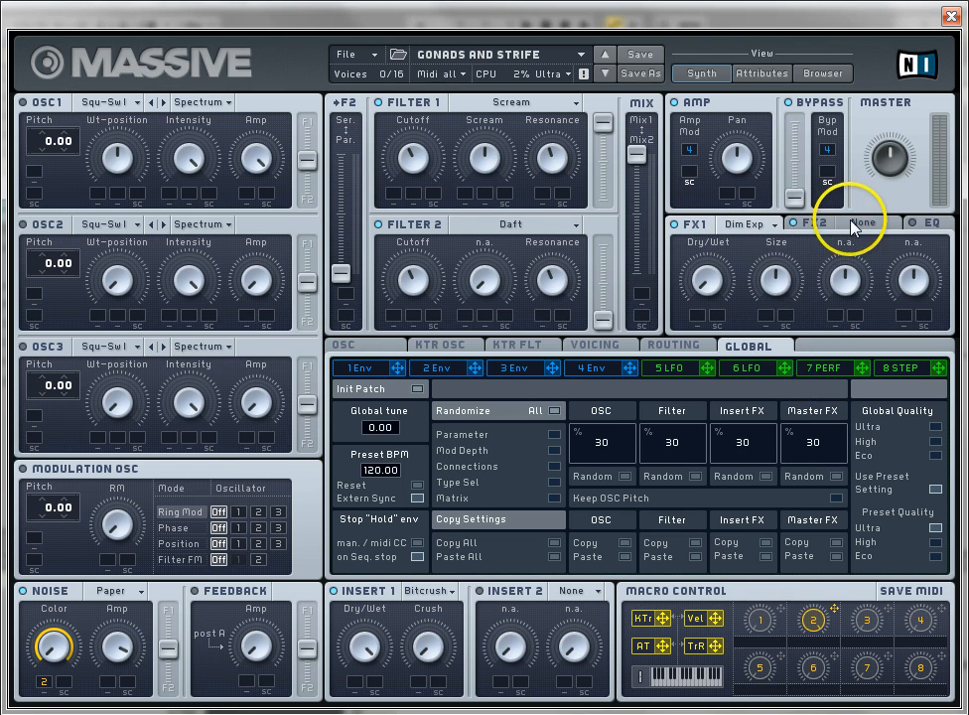
left_click(843, 224)
left_click(864, 223)
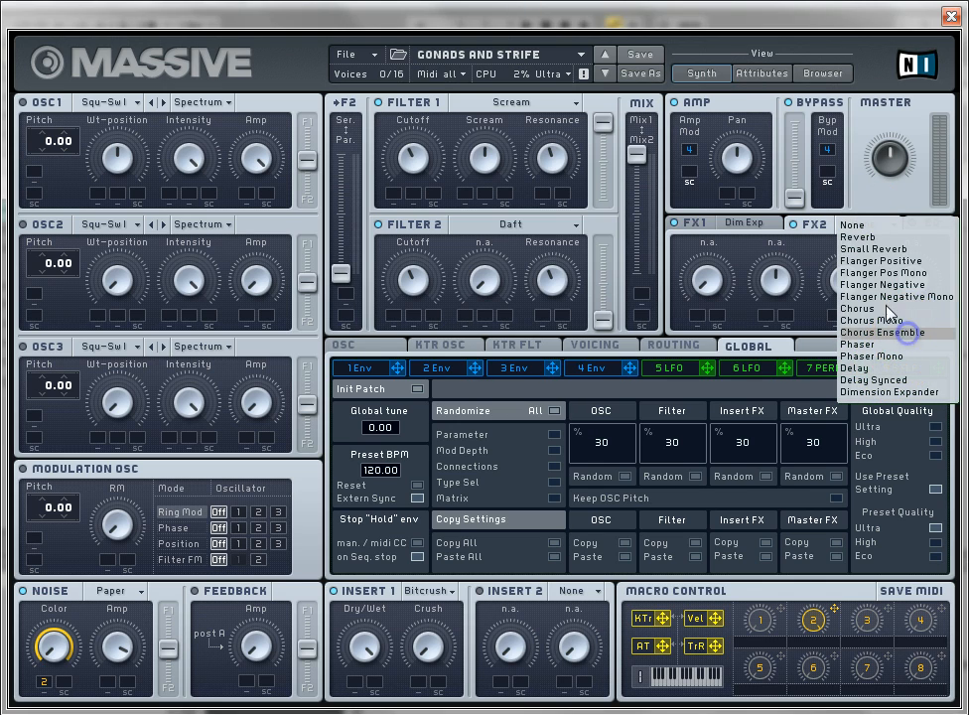
left_click(906, 332)
Turn the FX1 Dimension Expander's Dry/Wet to maximum and adjust its Size.
left_click(700, 222)
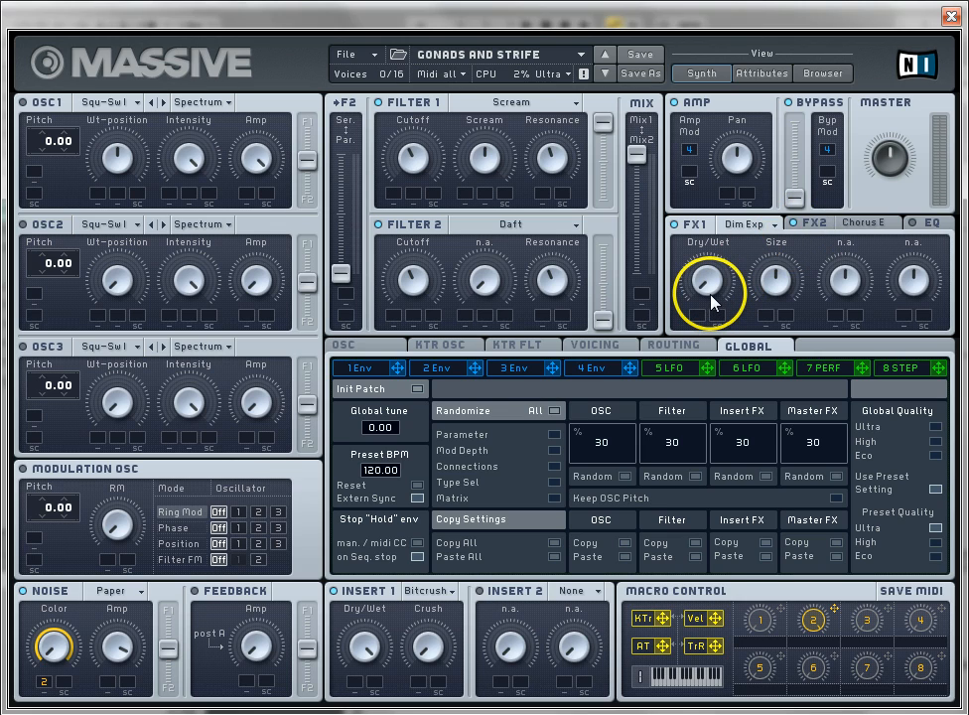
left_click_drag(706, 281, 695, 206)
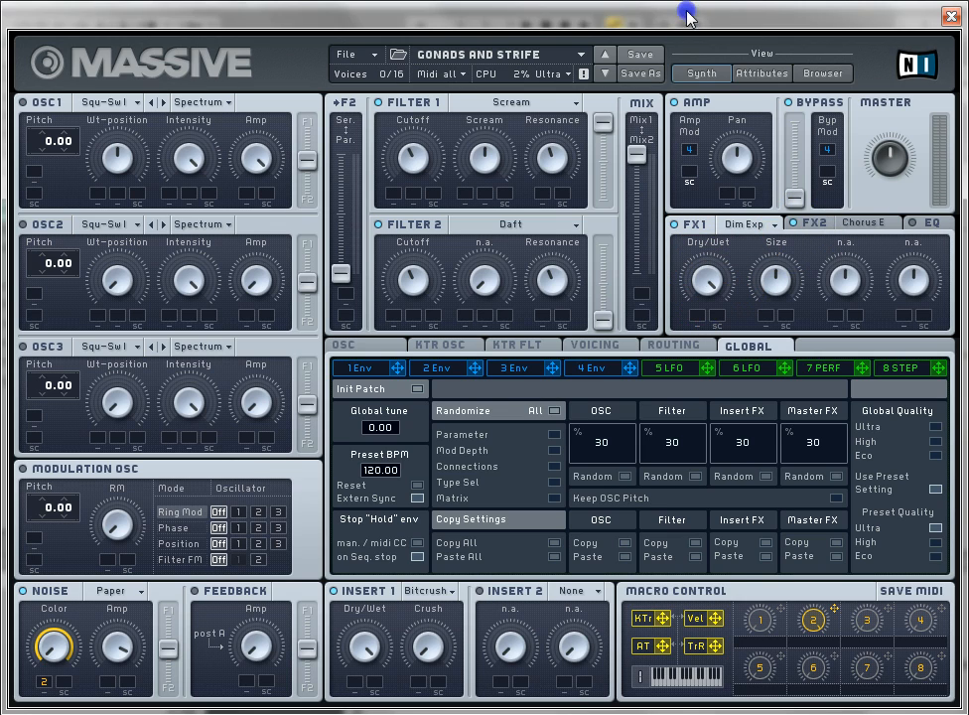
left_click(770, 288)
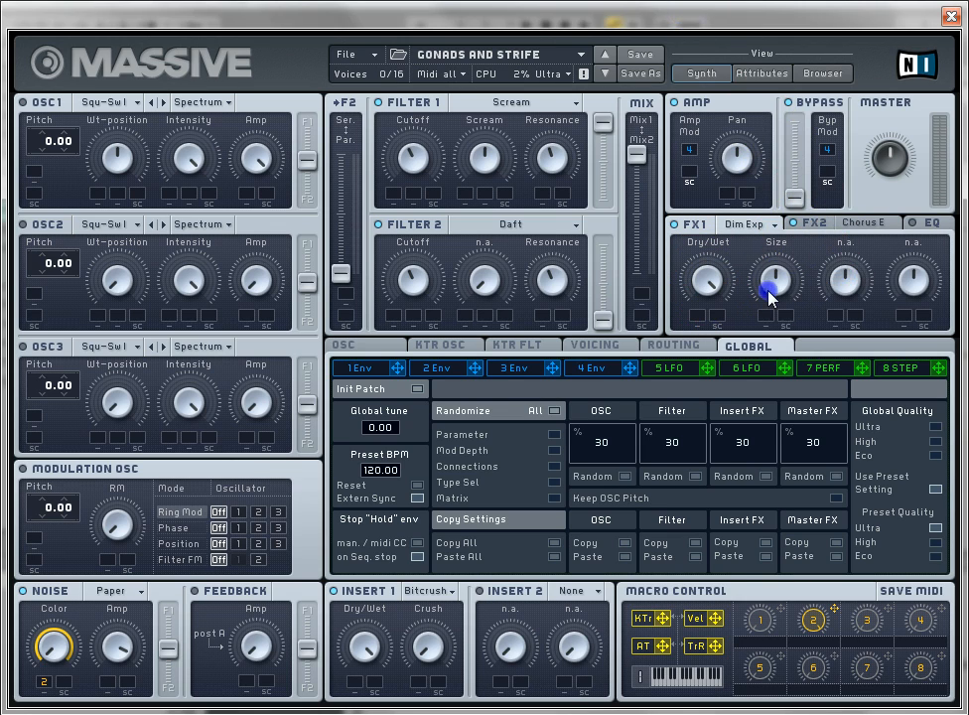
Set the FX2 Chorus Ensemble's Dry/Wet, Offset and Depth to maximum and its Rate to minimum.
left_click(870, 225)
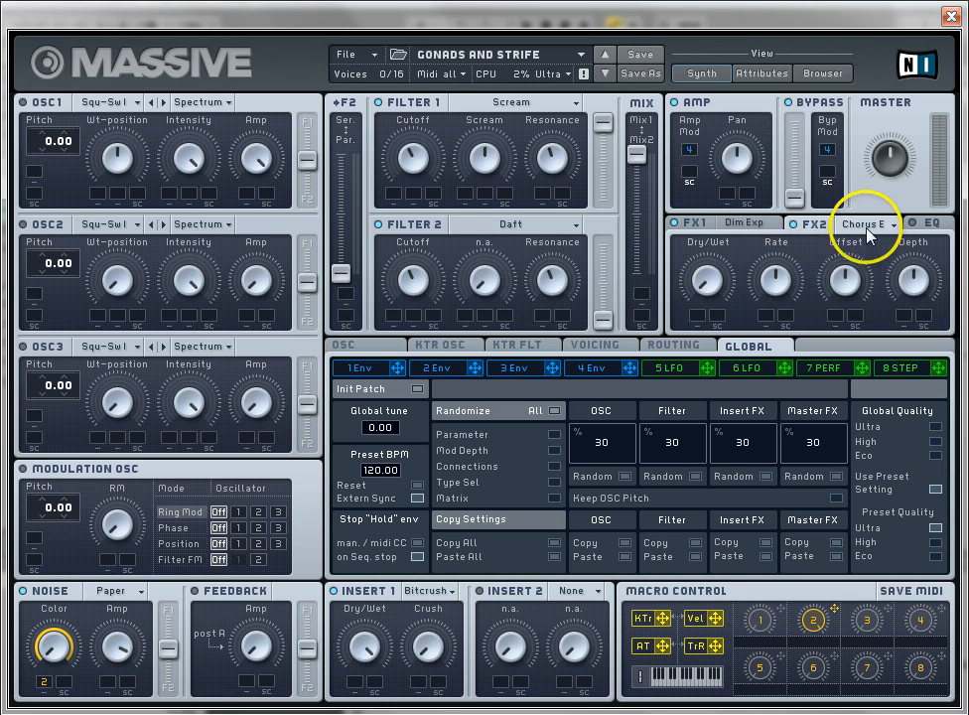
left_click_drag(710, 294, 680, 181)
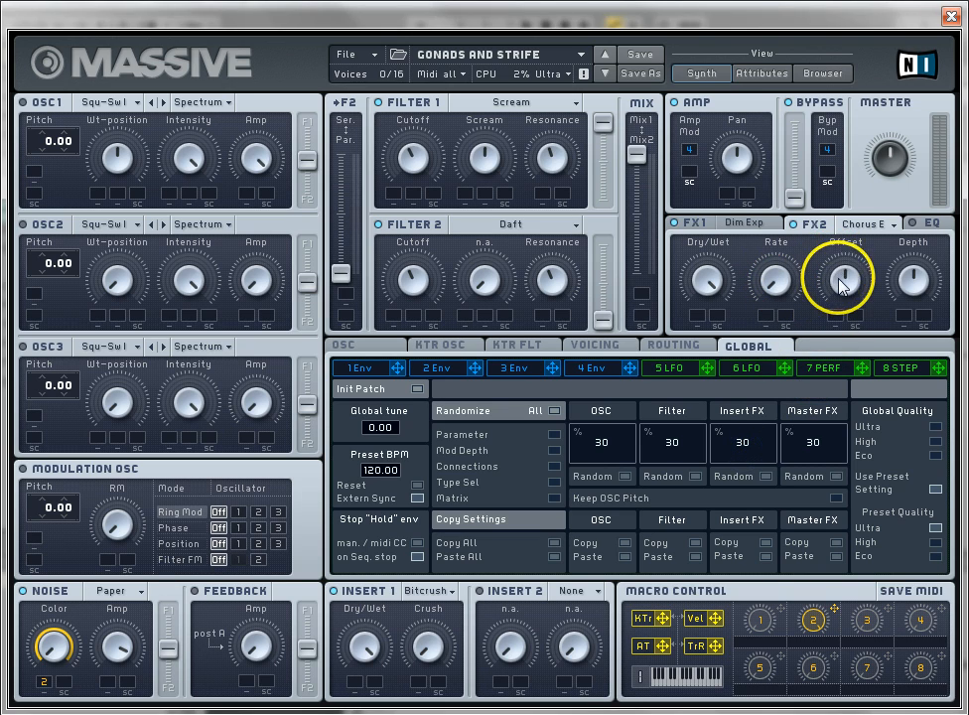
left_click_drag(839, 278, 814, 73)
left_click(911, 283)
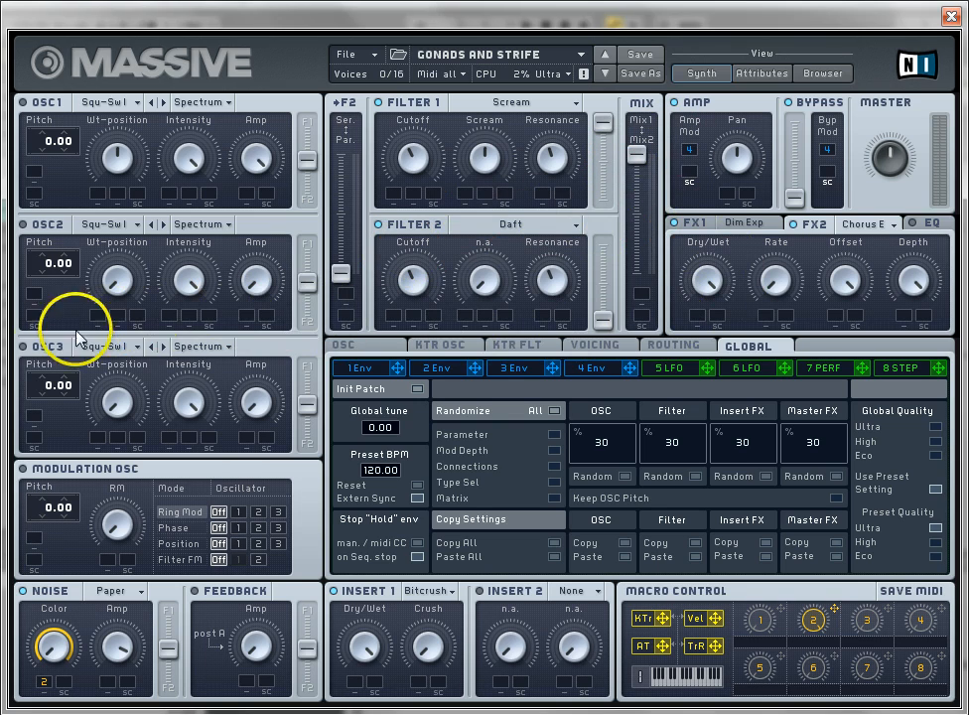
Set Filter 2's output to maximum, the filter routing mostly to series, and the mix about three-quarters toward Mix2.
left_click_drag(588, 308, 597, 201)
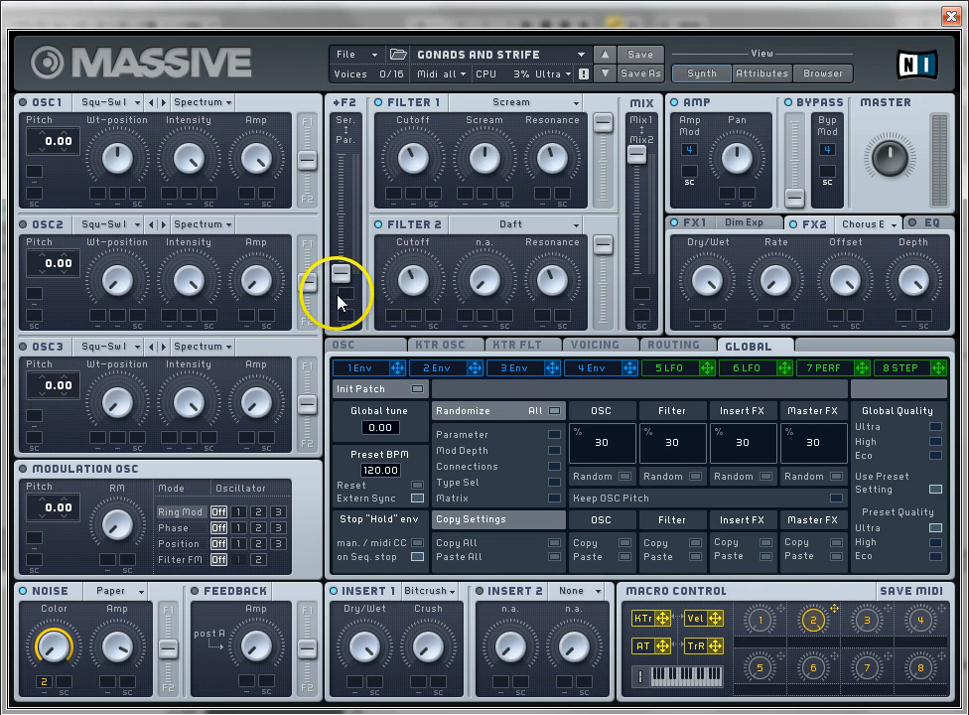
left_click_drag(346, 278, 341, 179)
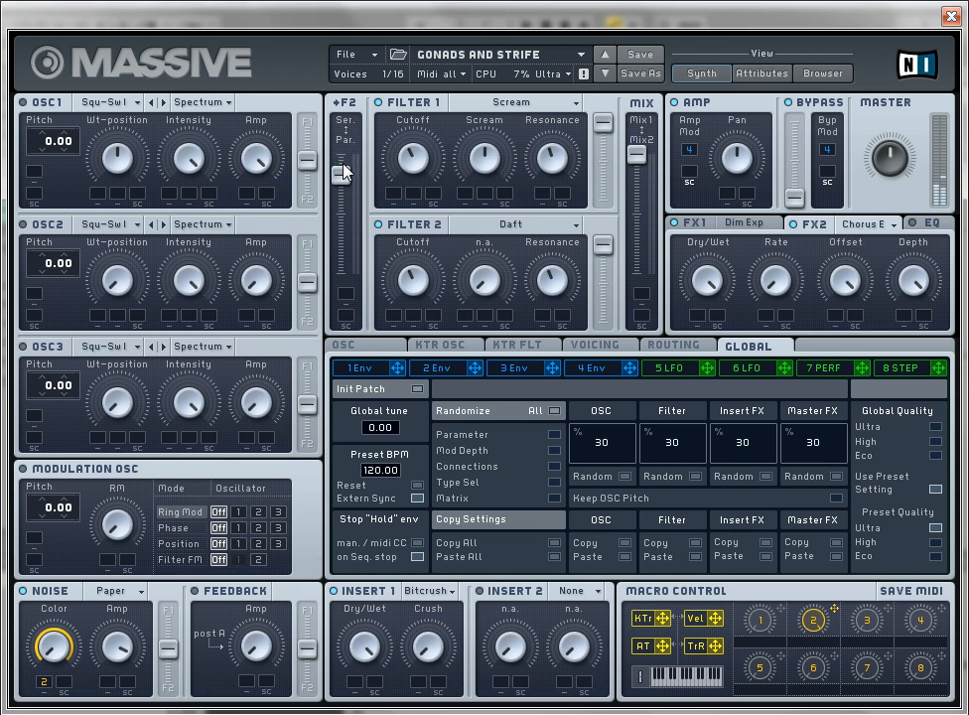
left_click_drag(343, 171, 345, 192)
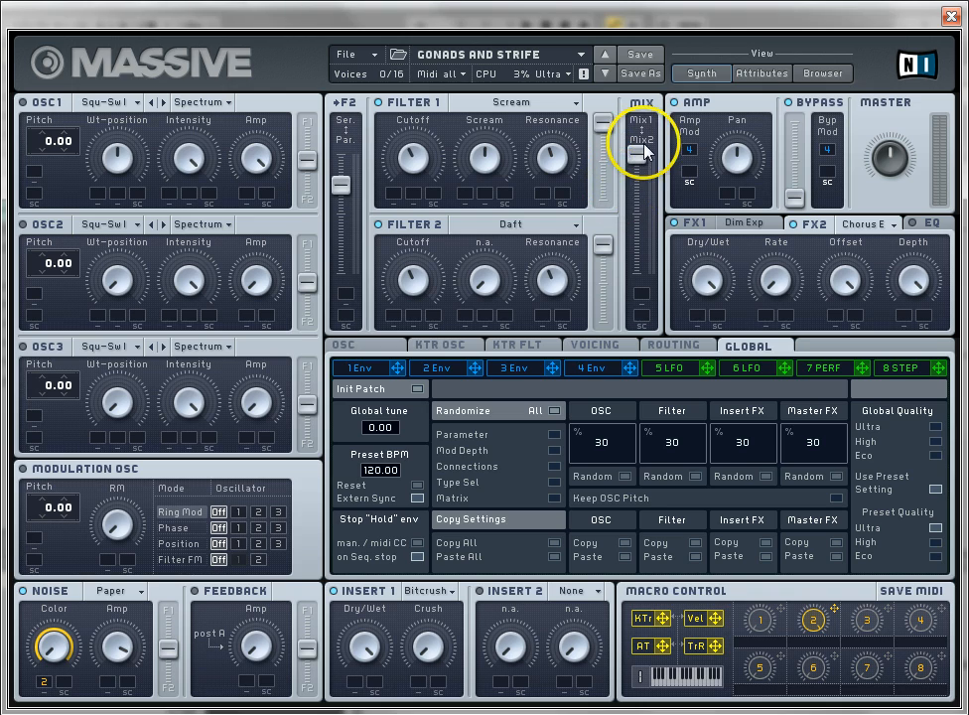
left_click_drag(644, 162, 647, 240)
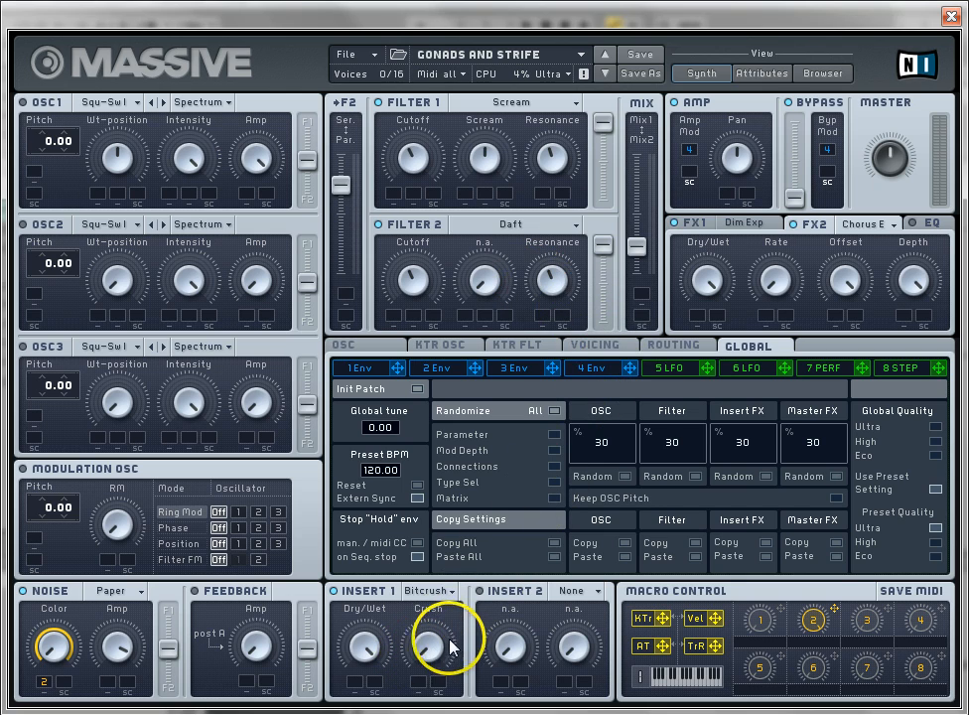
Assign Macro 3 to Insert 1's Crush and raise Crush to a little below the midpoint.
left_click_drag(896, 618, 421, 685)
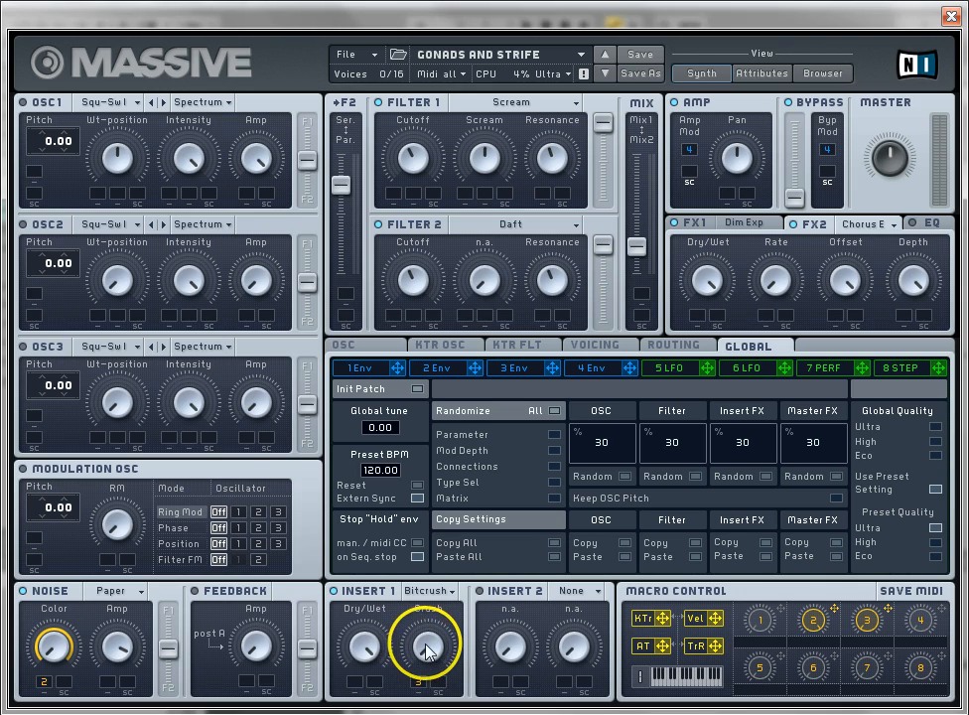
left_click_drag(423, 657, 403, 630)
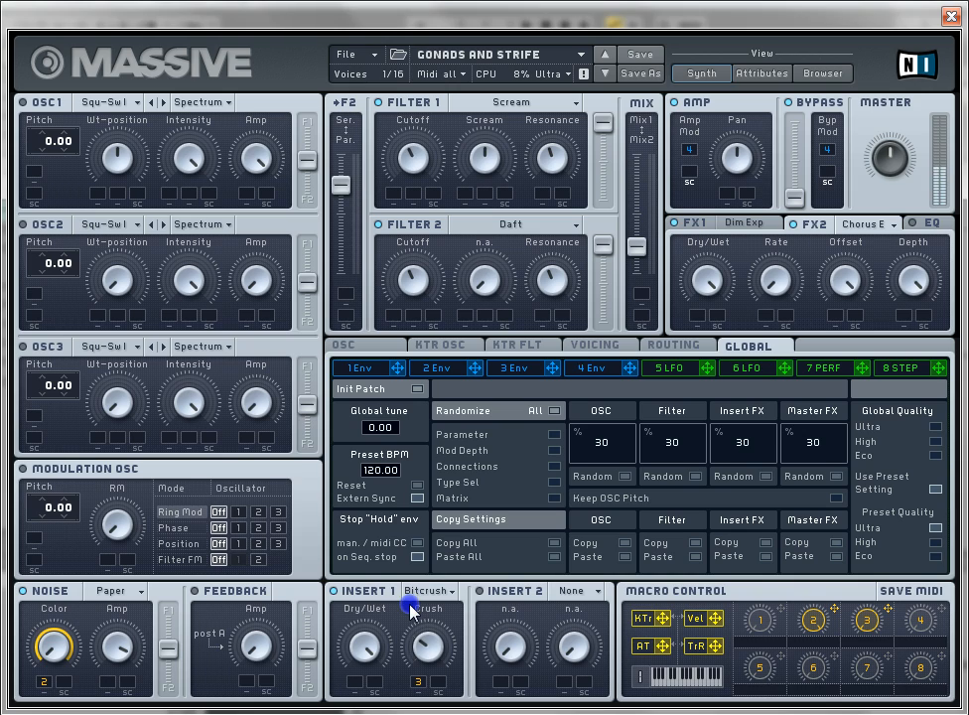
left_click_drag(410, 609, 417, 586)
left_click_drag(418, 556, 415, 593)
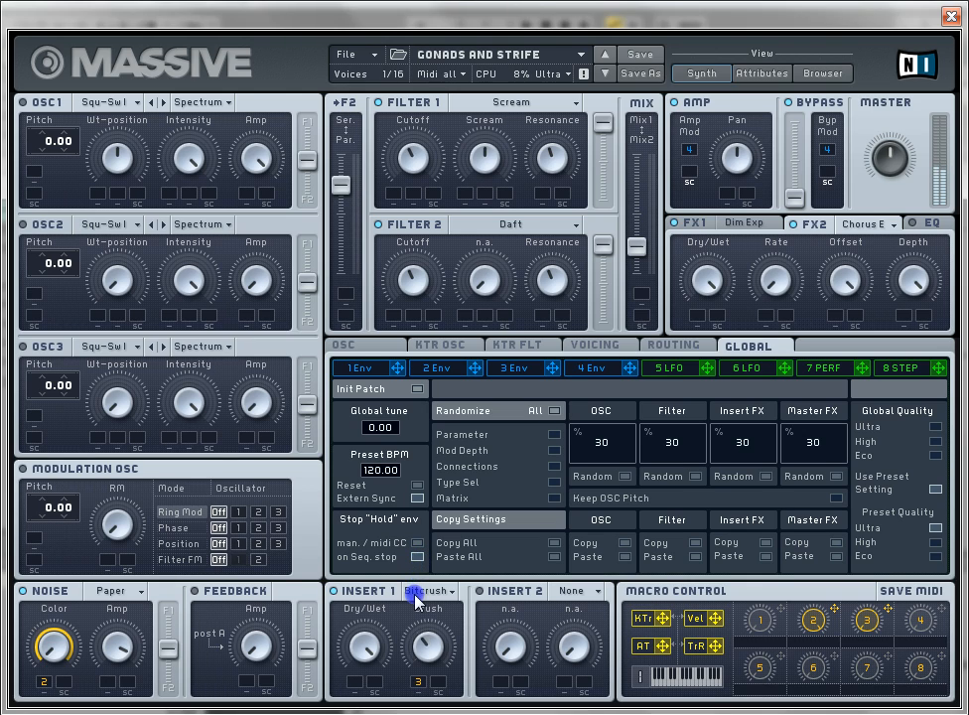
Set Macro 3's upward modulation range on Crush to reach about the midpoint, lowering Crush's base level and sweeping the macro to audition it.
left_click(419, 684)
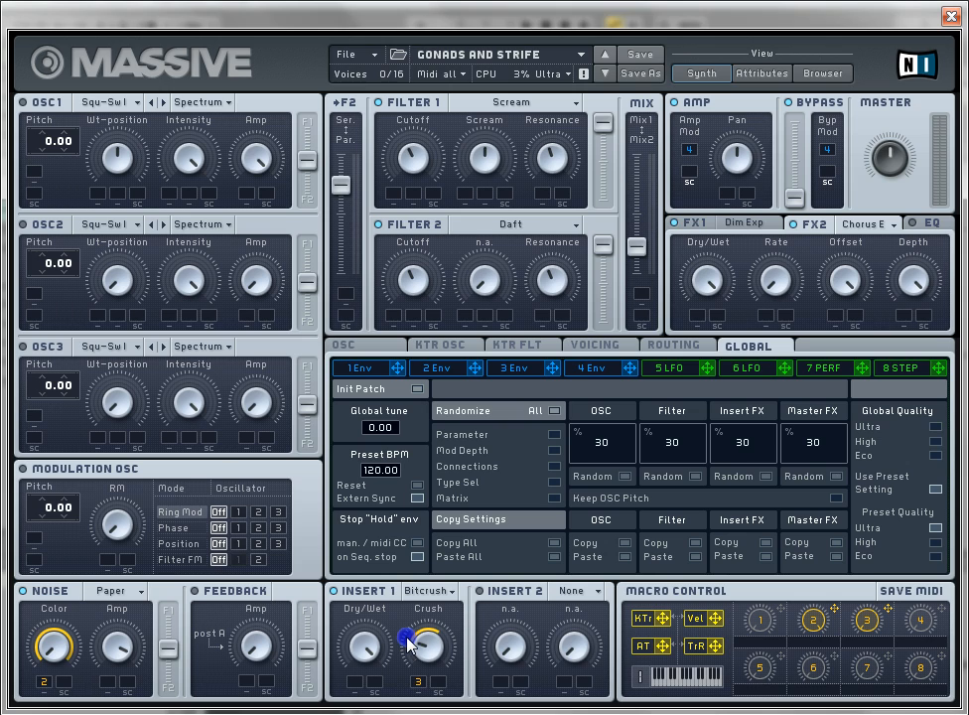
left_click_drag(409, 635, 429, 657)
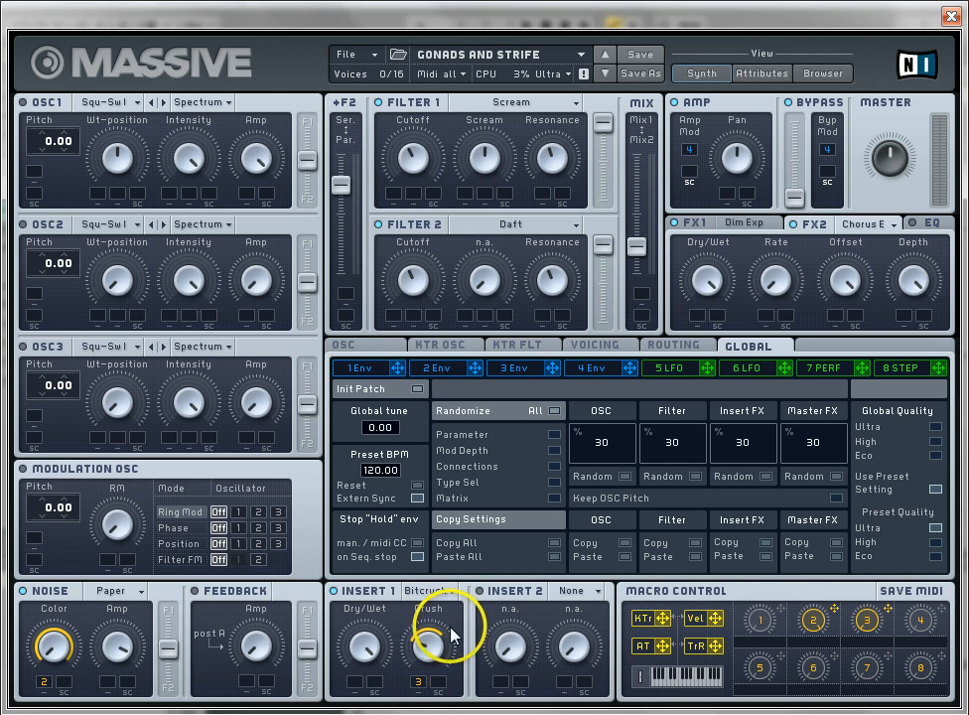
left_click_drag(439, 649, 424, 690)
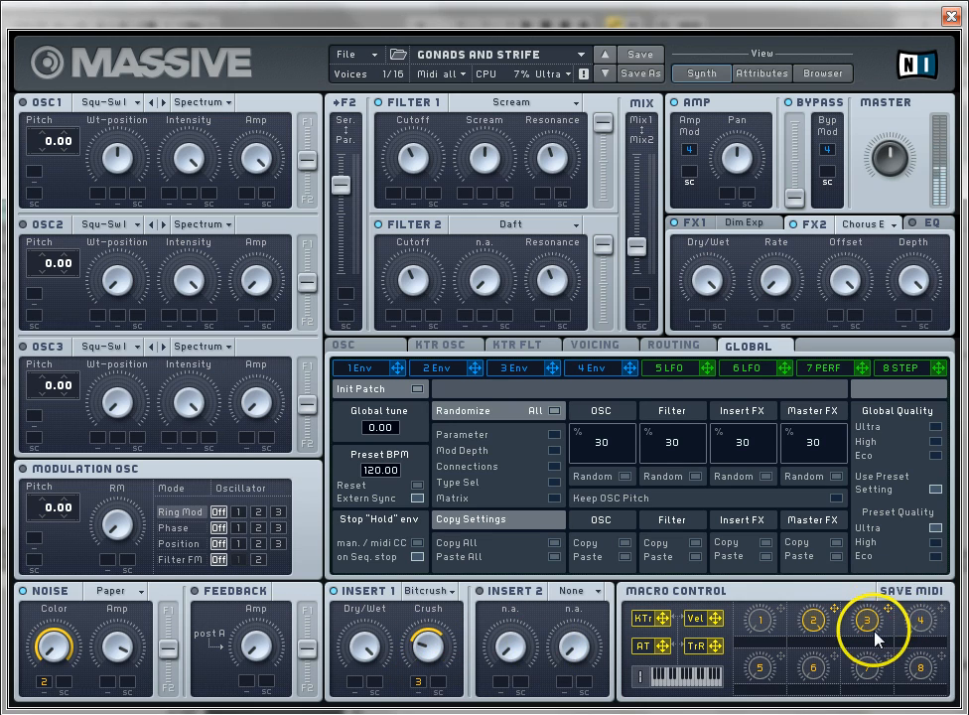
left_click_drag(873, 629, 837, 496)
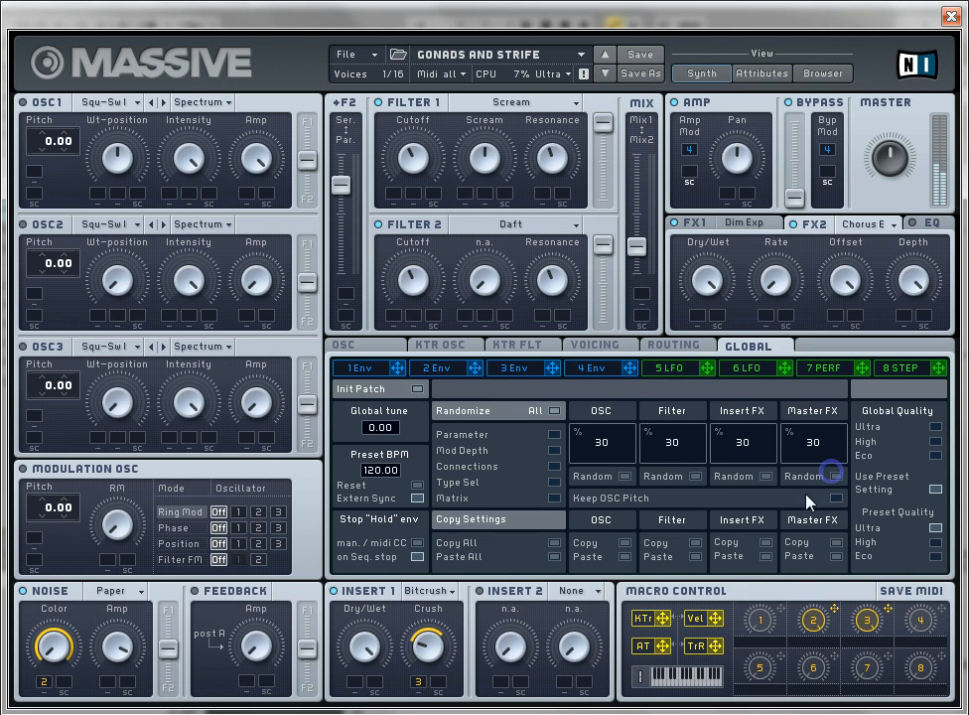
left_click(420, 683)
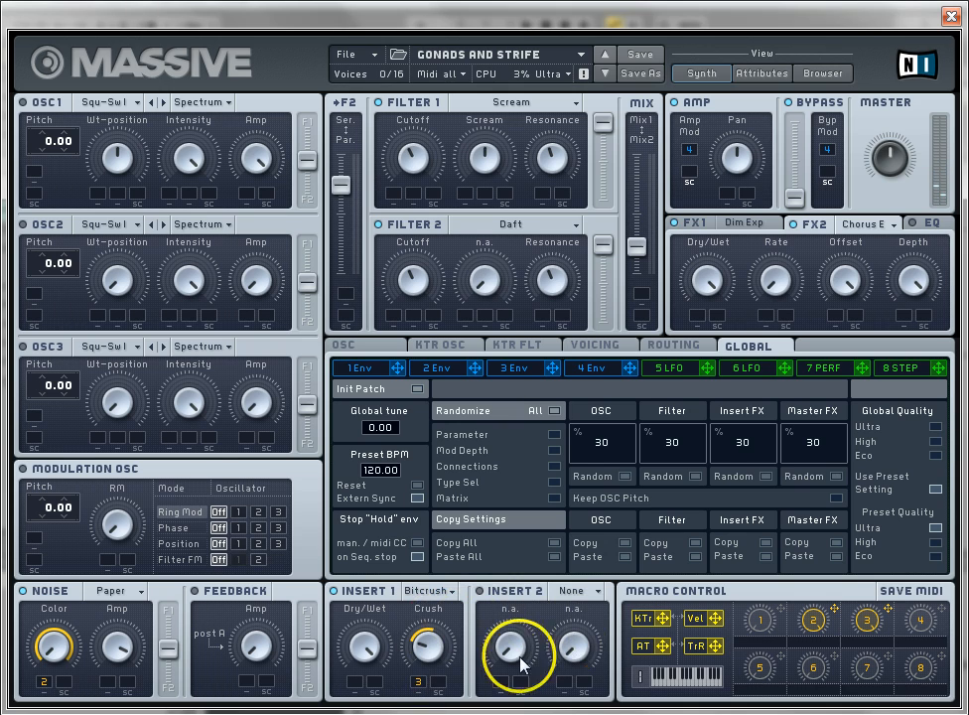
Route Insert 1 after Filter 2 and lower the Crush base level slightly, with a shorter Macro 3 modulation range.
left_click(611, 355)
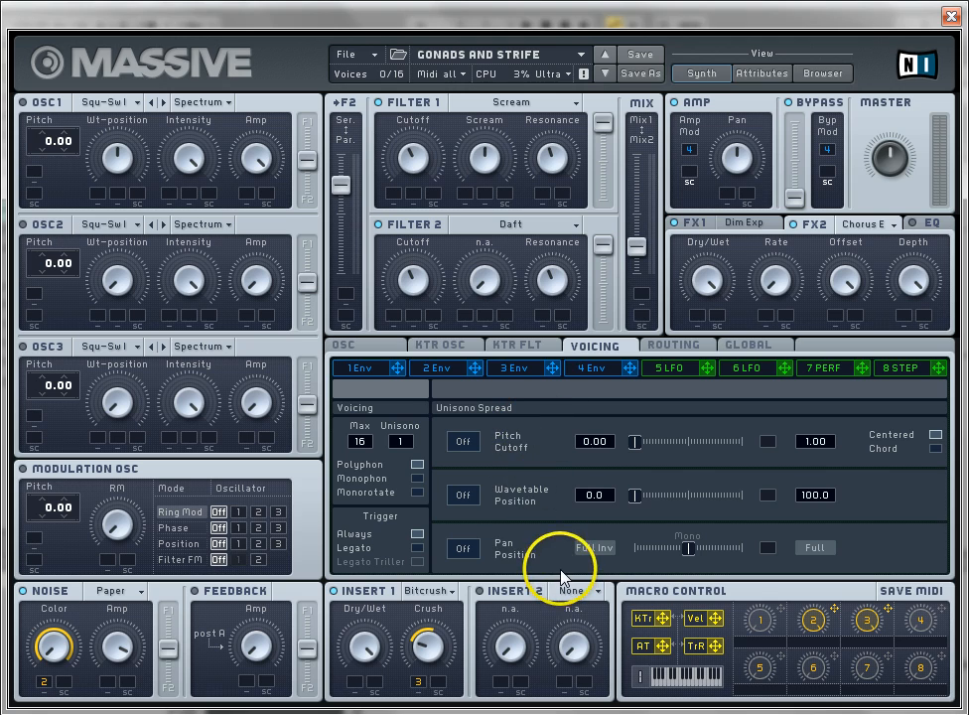
left_click(512, 346)
left_click(650, 347)
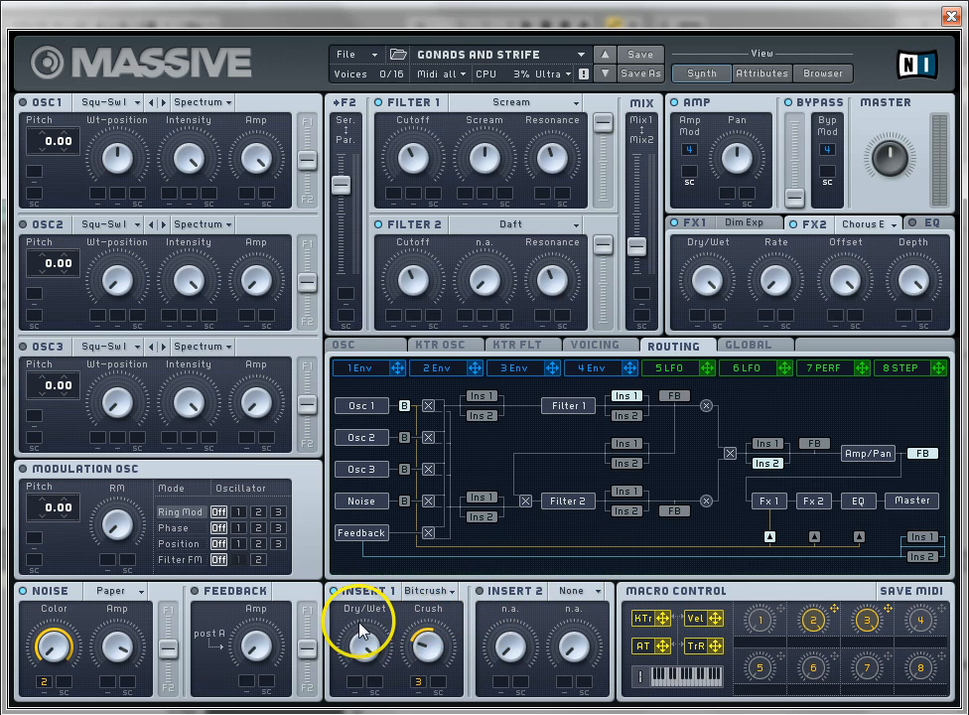
left_click(625, 493)
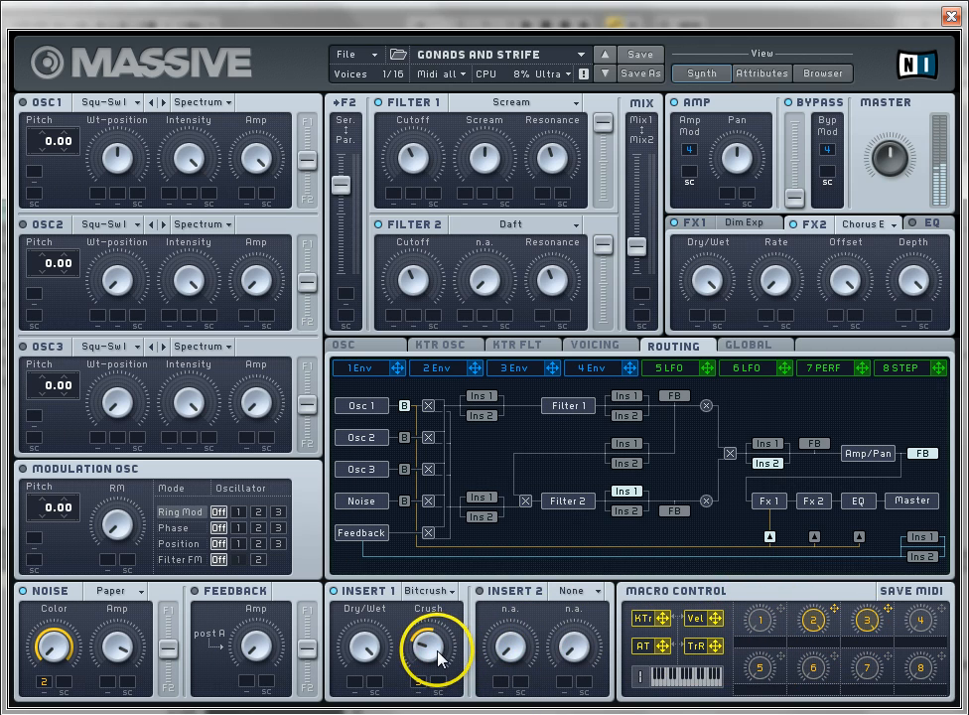
left_click_drag(438, 657, 438, 658)
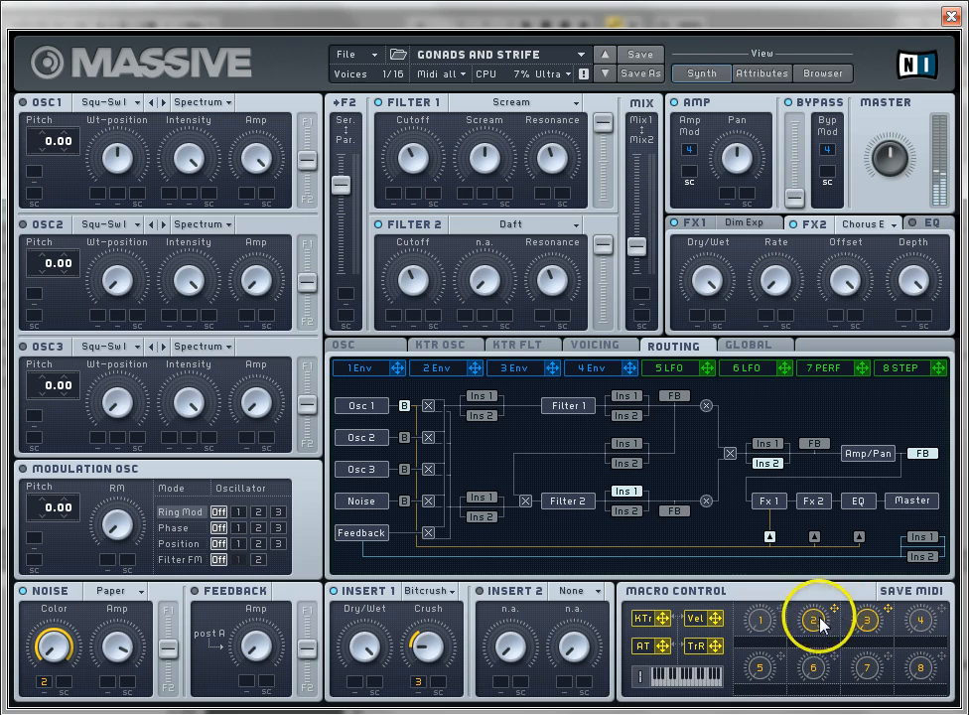
Raise the Master volume to about three-quarters and sweep Macro 2 to audition the noise Color change.
left_click_drag(812, 622, 823, 568)
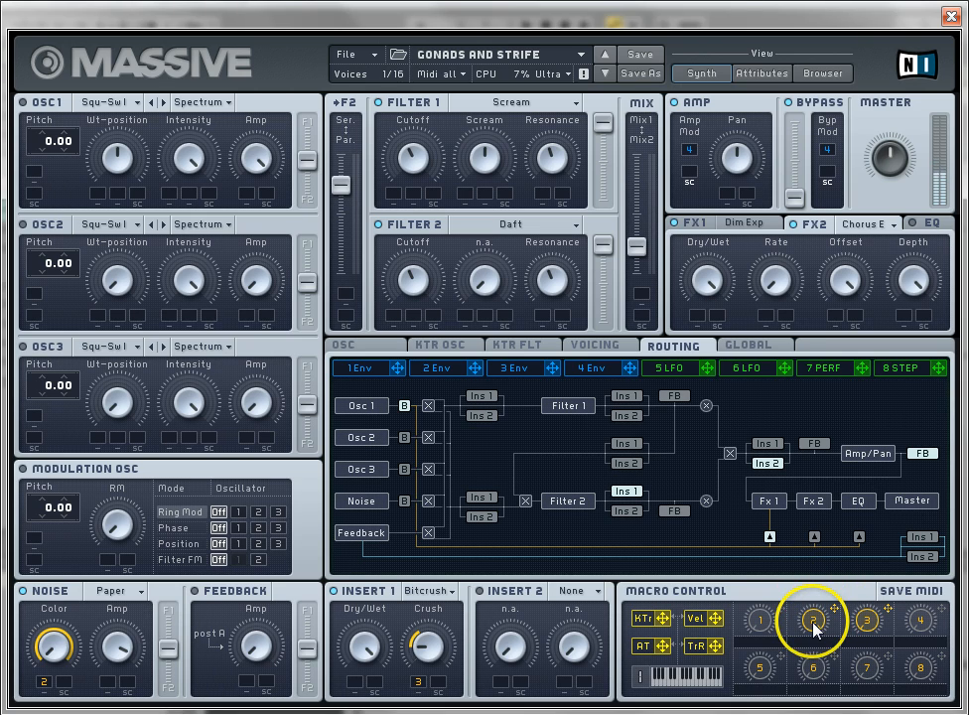
left_click(888, 159)
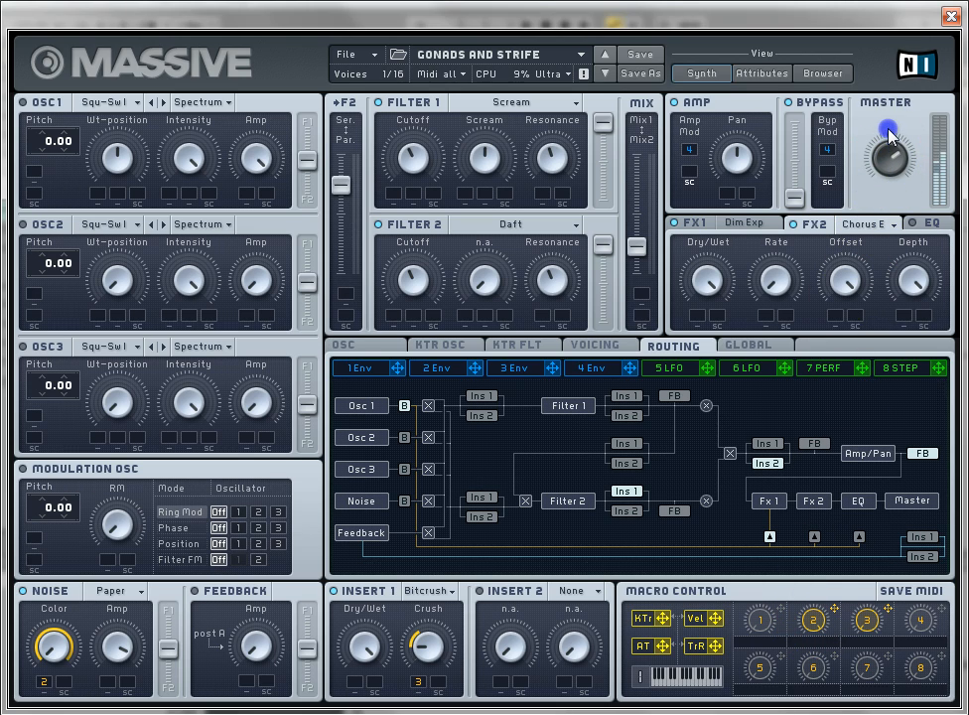
left_click(814, 620)
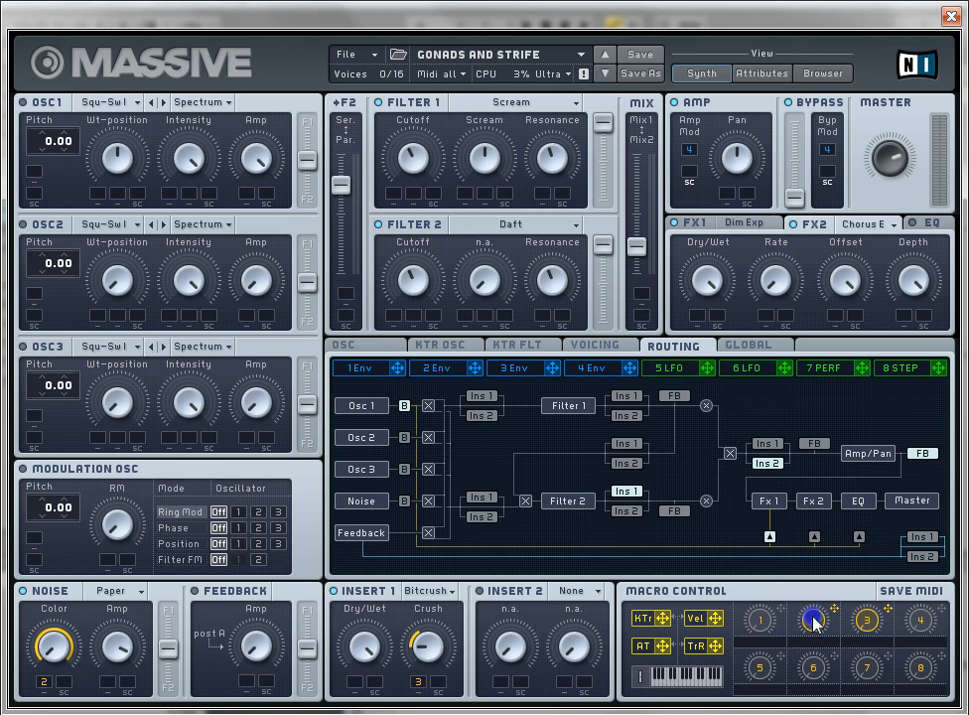
left_click_drag(814, 618, 811, 559)
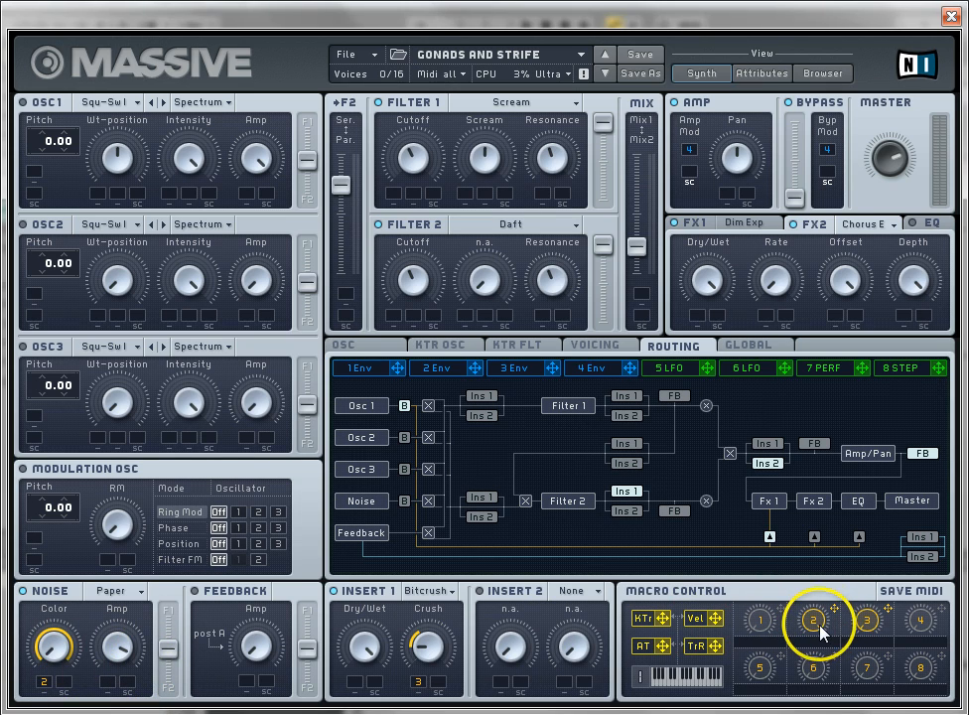
left_click(813, 672)
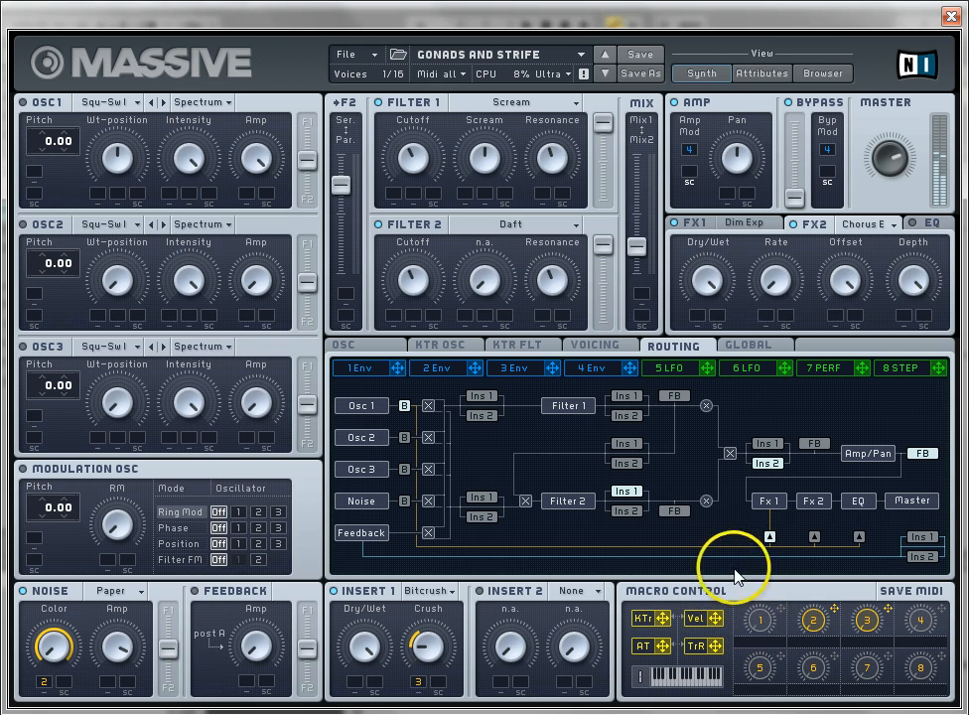
Lower Cutoff slightly on both filters and nudge the mix slightly toward Mix1.
left_click(413, 157)
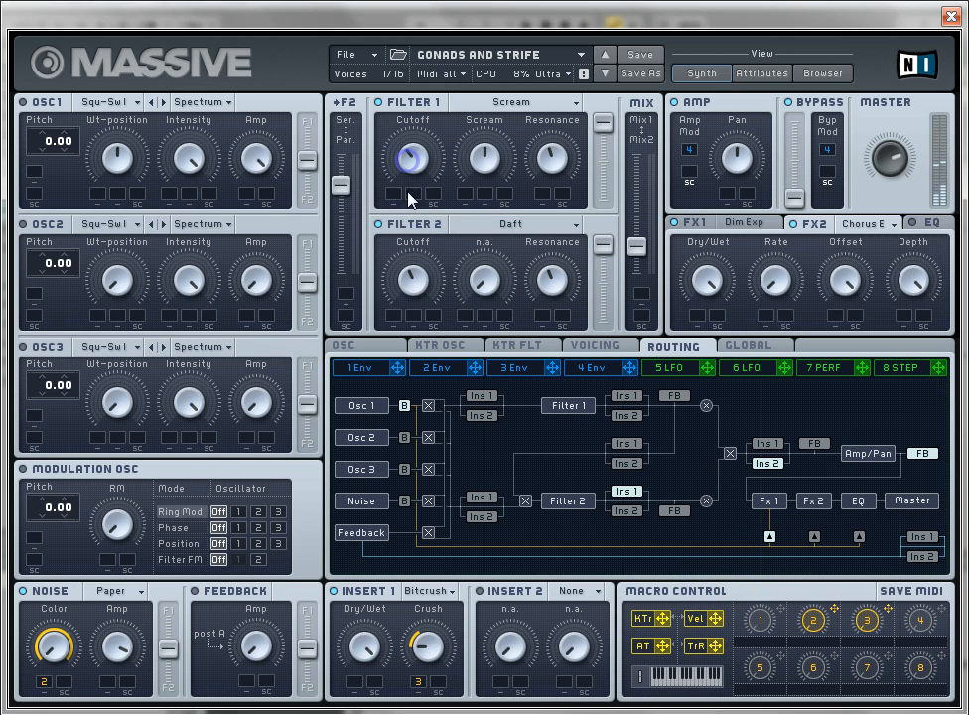
left_click(411, 280)
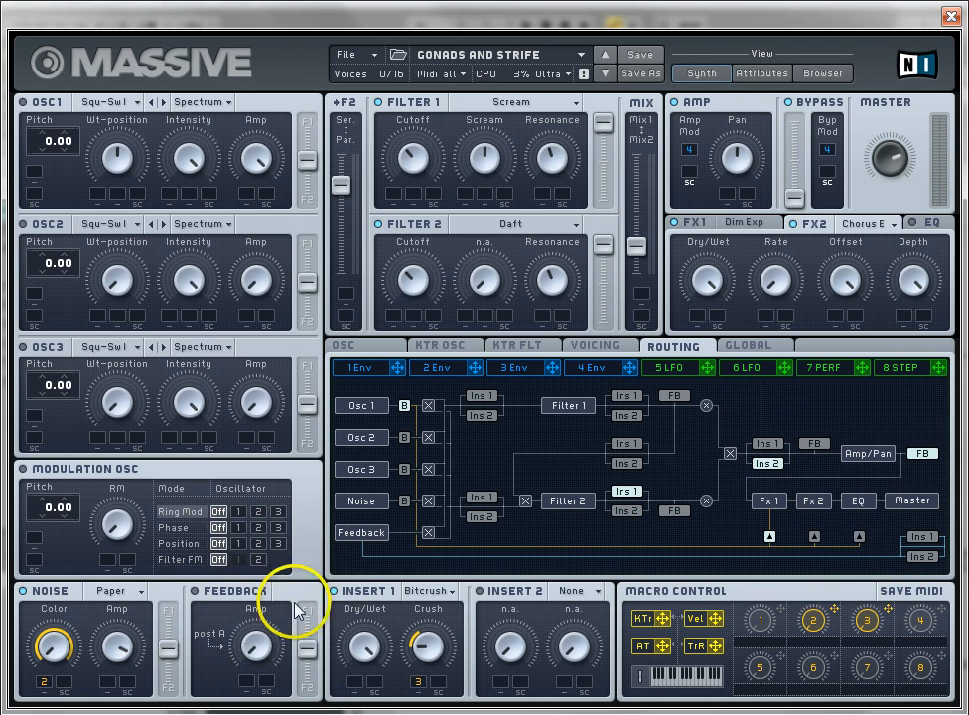
left_click(637, 246)
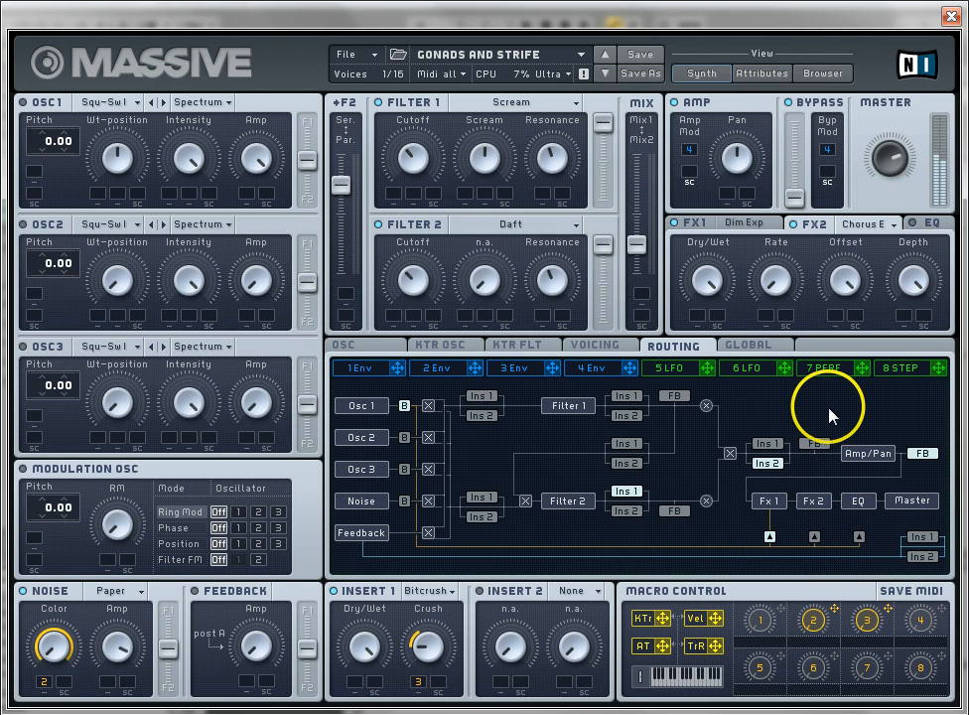
Turn Macro 2 up slightly, and name Macro 2 "Distance" and Macro 3 "Rain".
left_click(810, 618)
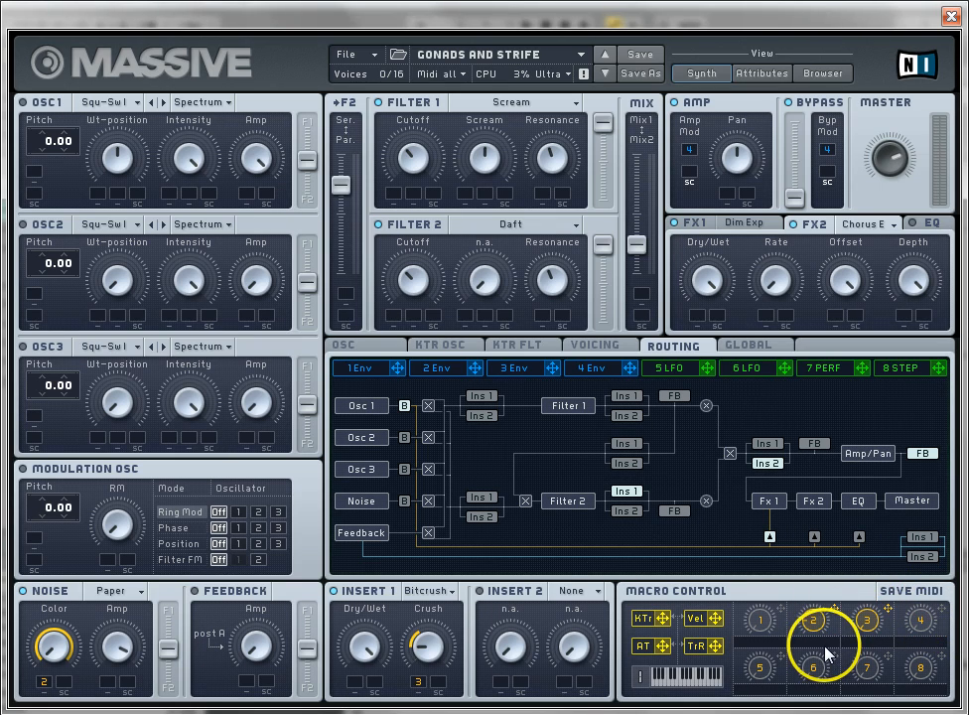
left_click(868, 633)
type("Distance")
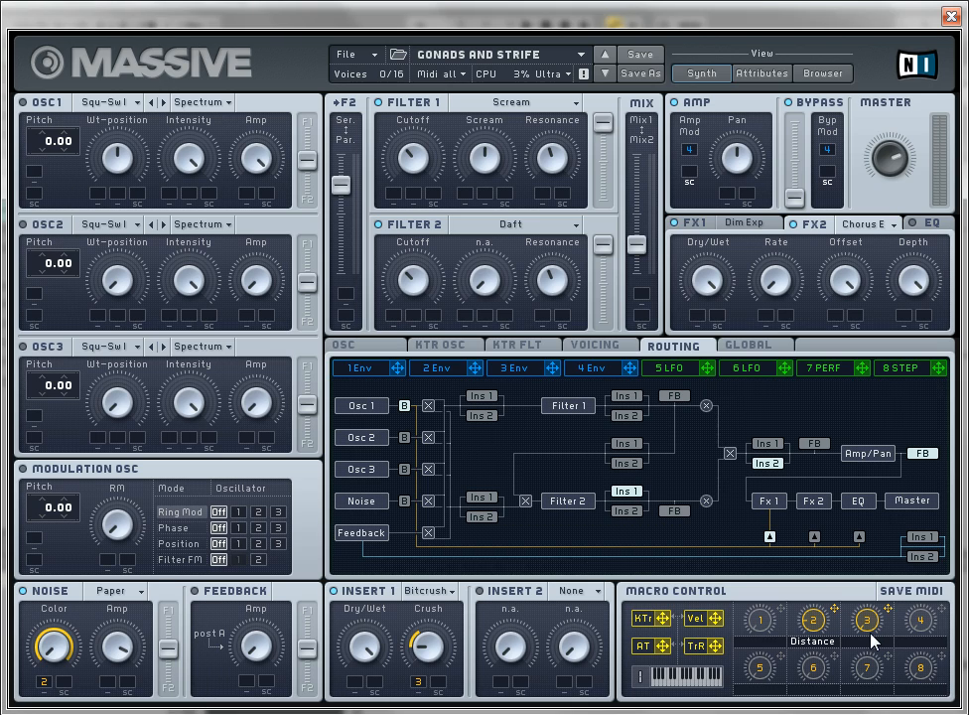
left_click(873, 641)
Assign Macro 4 to the Cutoff of Filter 1 and Filter 2, and turn Macro 4 to maximum.
left_click(951, 606)
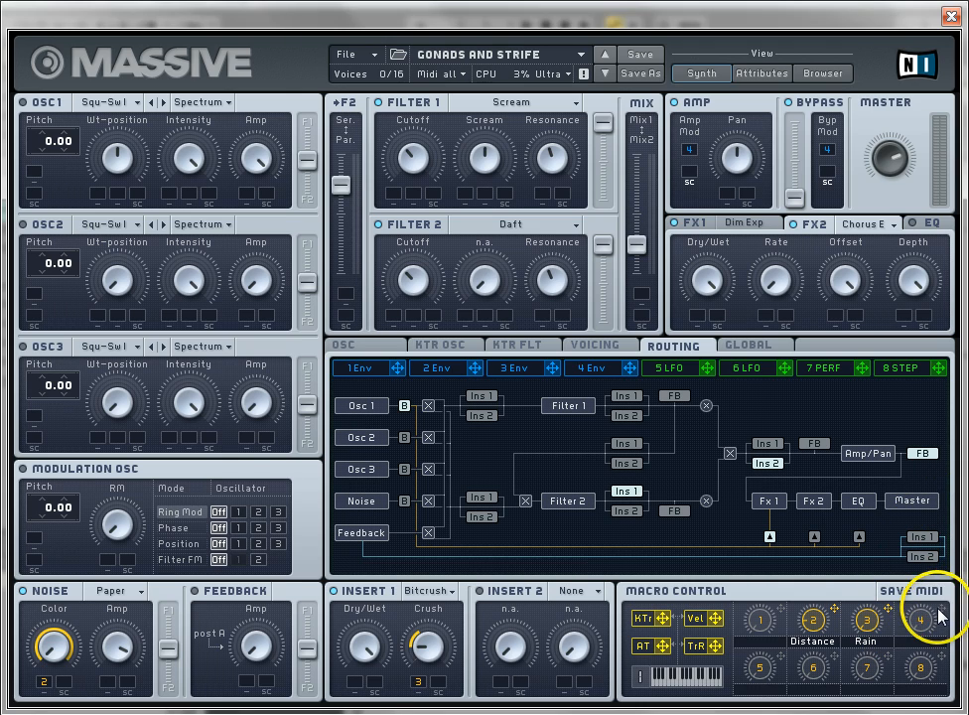
left_click_drag(388, 315, 393, 317)
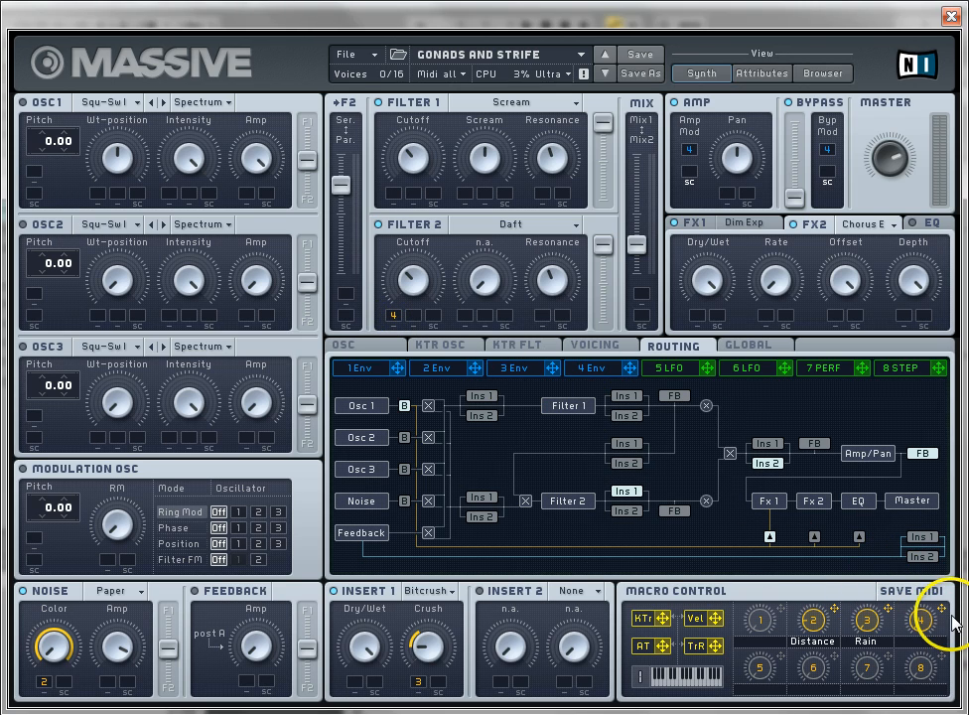
left_click_drag(943, 607, 394, 198)
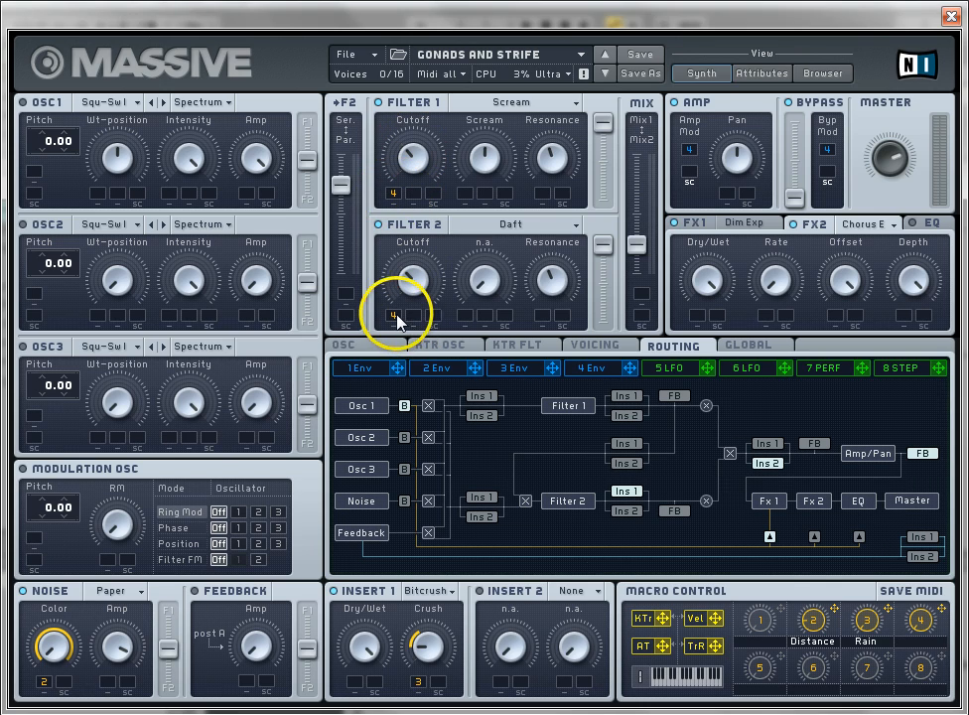
left_click_drag(915, 628, 831, 324)
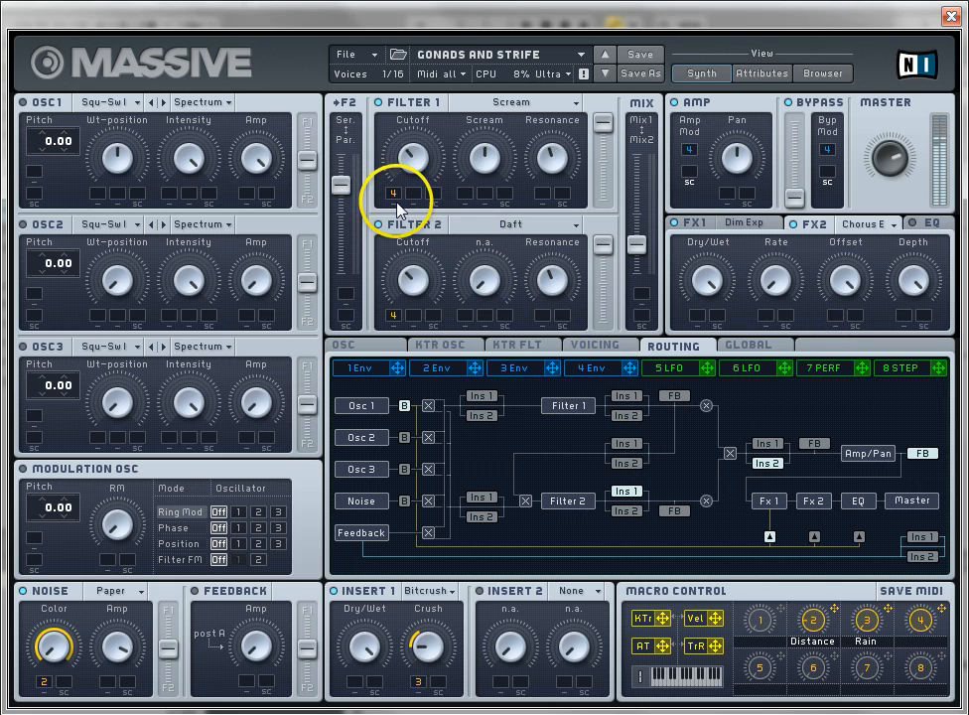
Set small upward Macro 4 modulation ranges on both filters' Cutoff, ending just below the midpoint.
left_click_drag(396, 194, 394, 315)
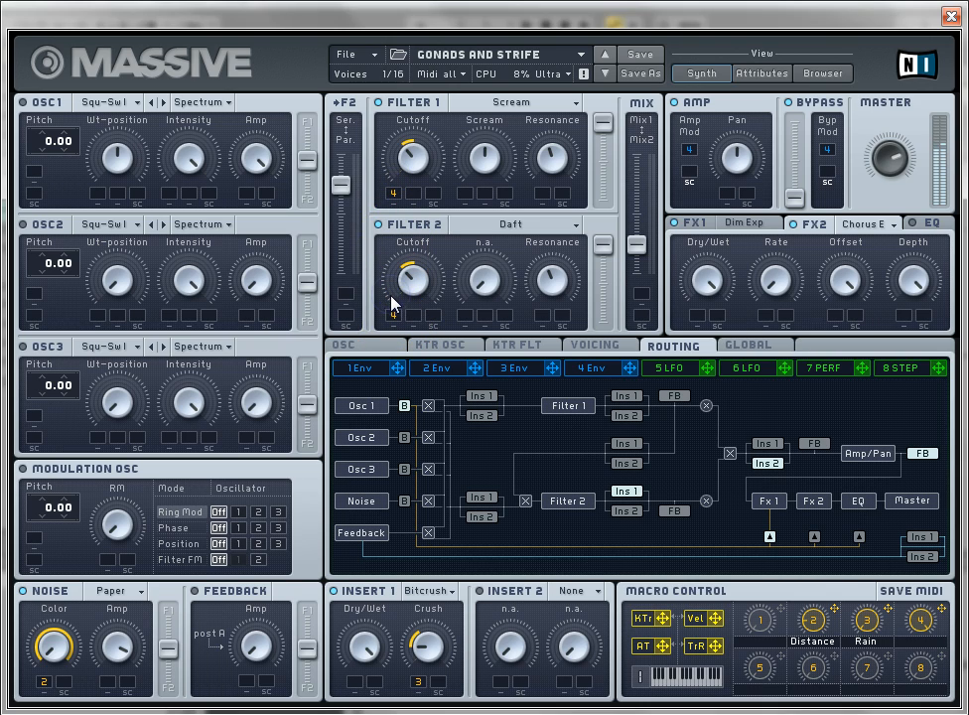
left_click_drag(392, 316, 394, 315)
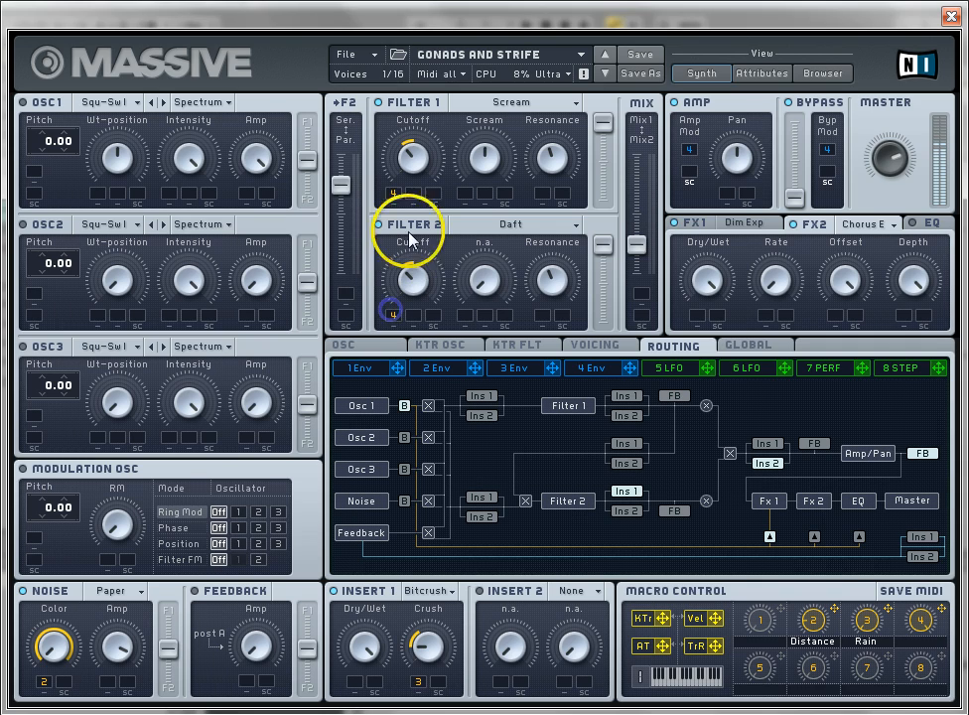
left_click(389, 199)
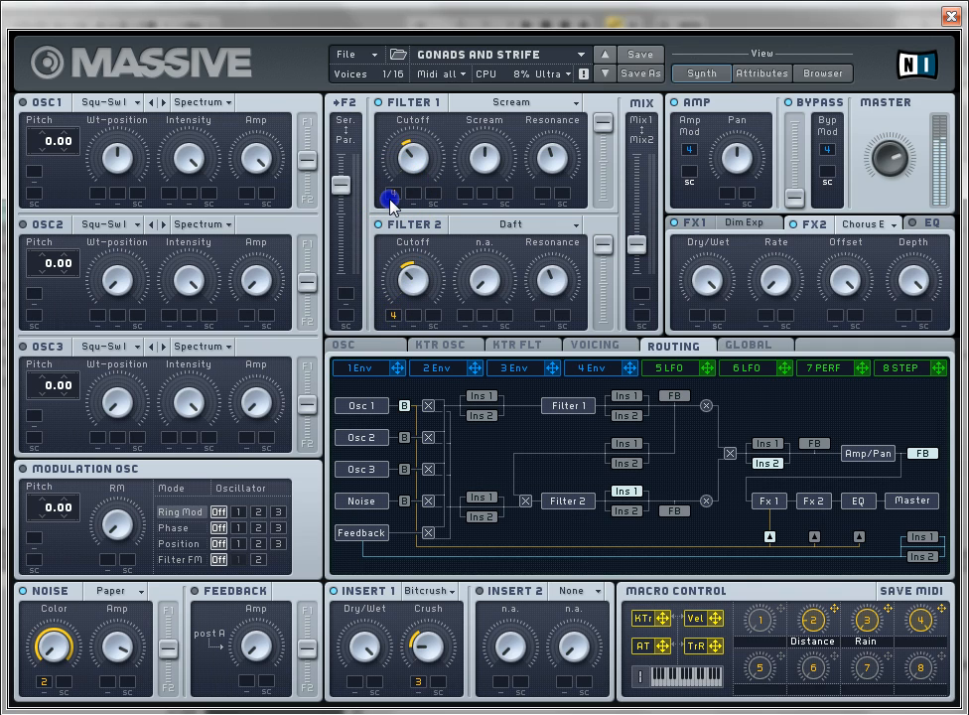
left_click(395, 311)
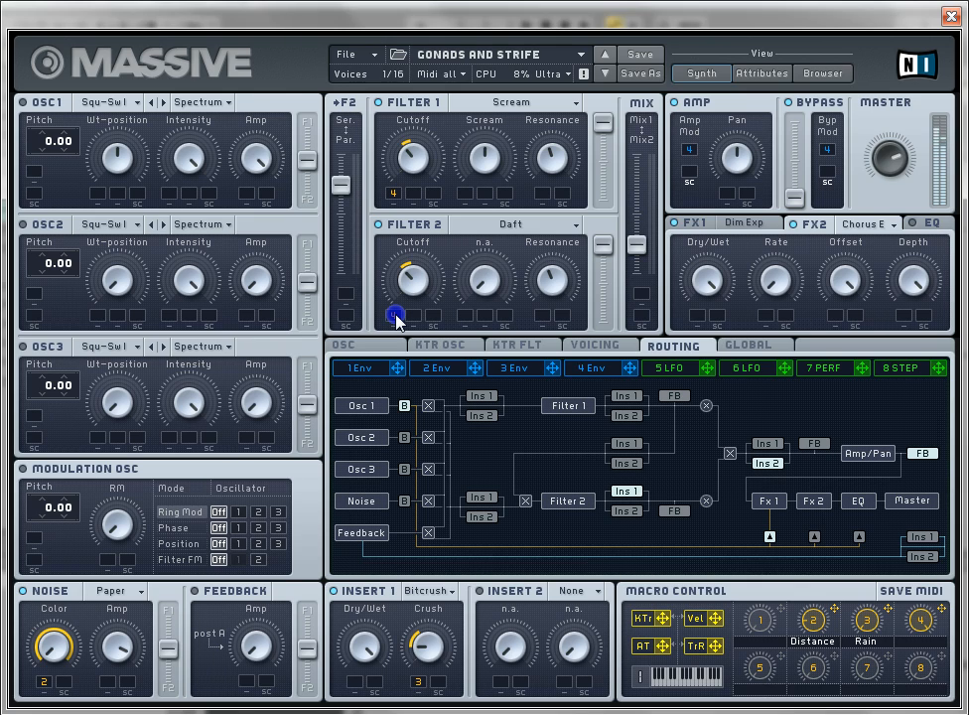
left_click(393, 196)
mouse_move(398, 199)
left_mouse_down()
mouse_move(395, 264)
mouse_move(380, 216)
mouse_move(396, 162)
mouse_move(394, 196)
left_mouse_up()
left_click_drag(406, 171, 395, 188)
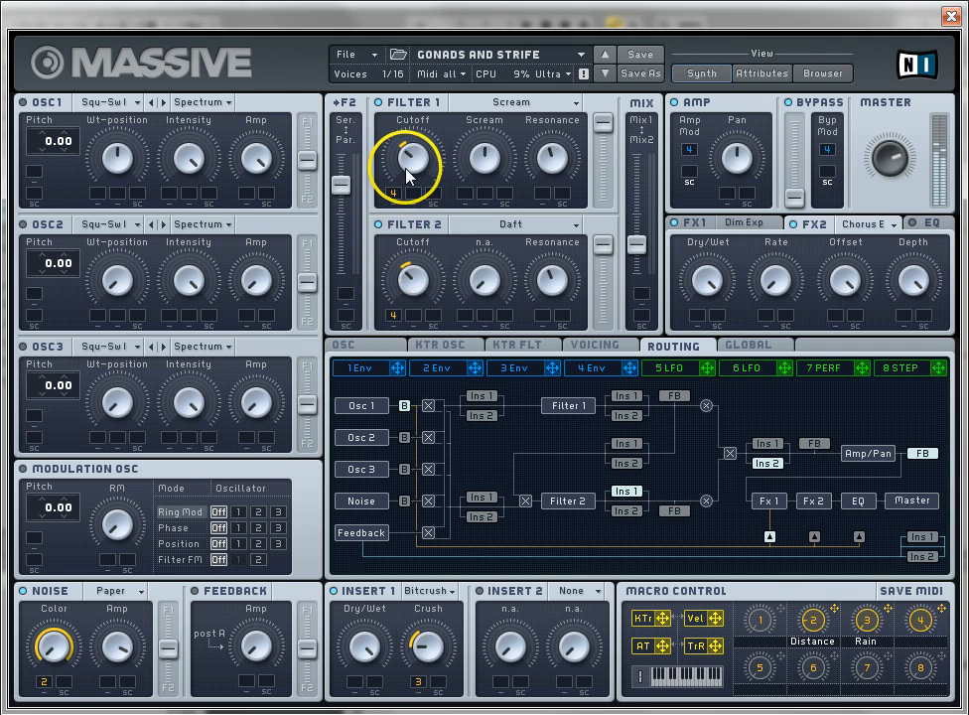
Lower Filter 1's Cutoff slightly, name Macro 4 "Wind", and turn that macro up.
left_click_drag(406, 167, 406, 168)
left_click_drag(922, 617, 915, 679)
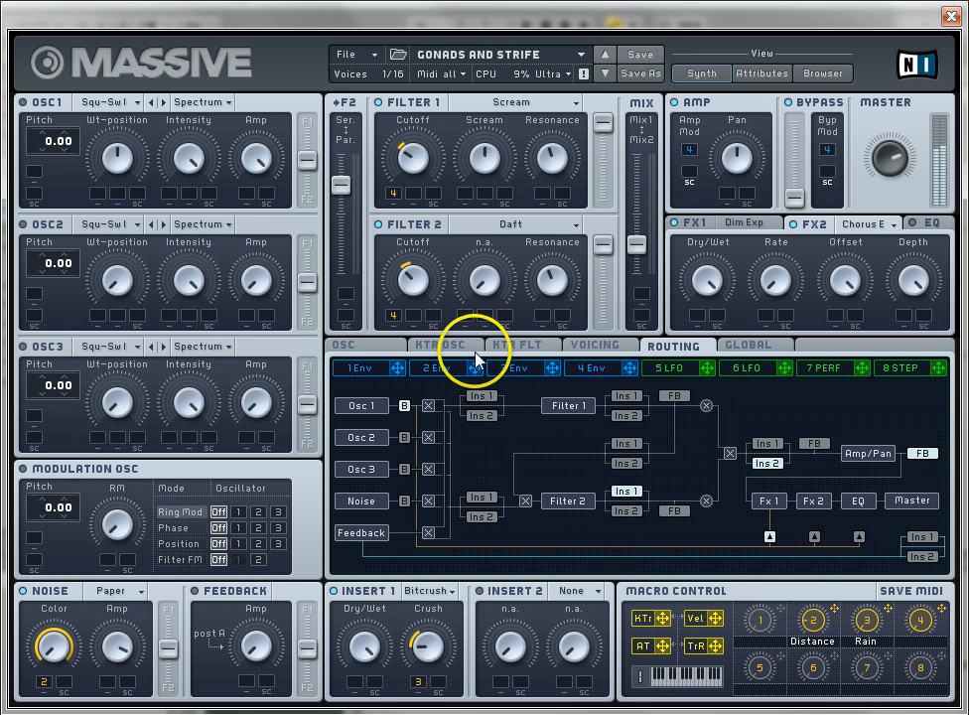
left_click_drag(921, 624, 891, 564)
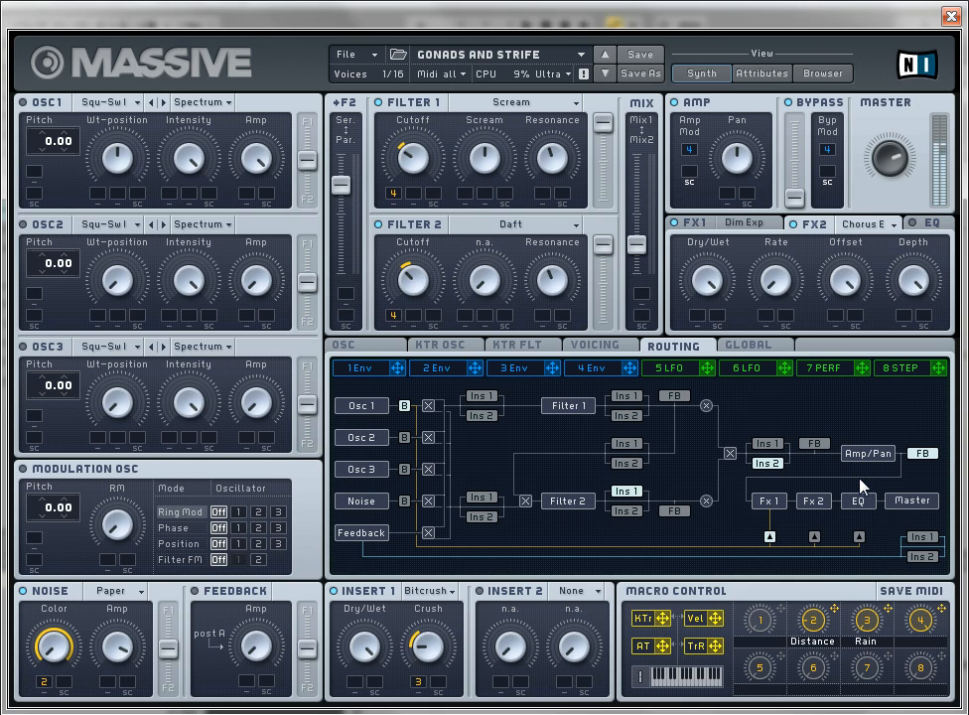
left_click(931, 642)
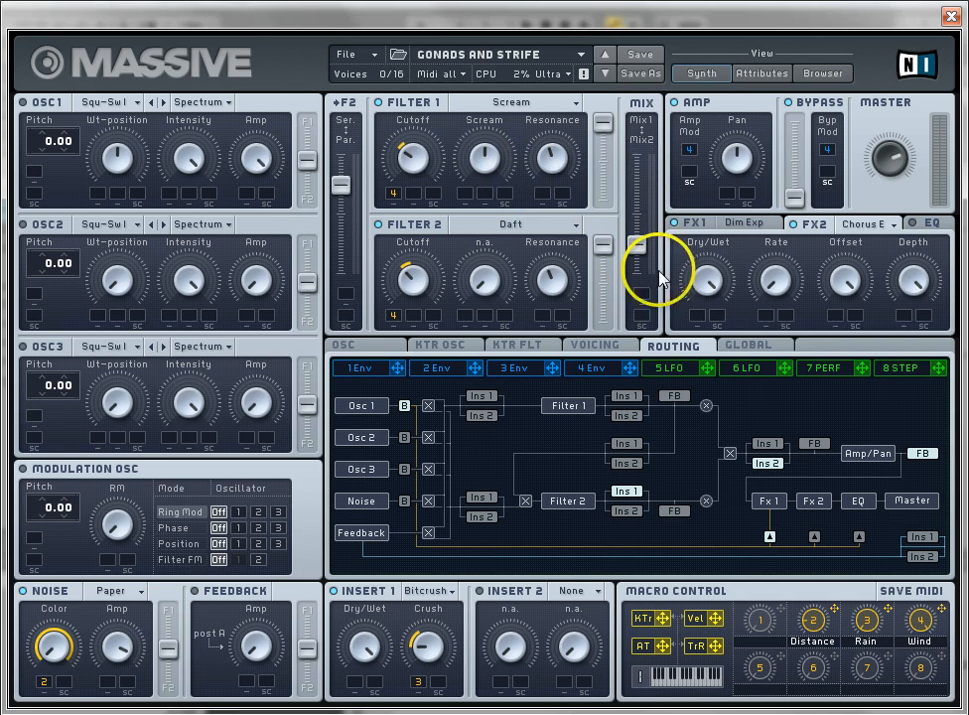
mouse_move(922, 620)
left_mouse_down()
mouse_move(921, 641)
mouse_move(926, 578)
mouse_move(900, 534)
mouse_move(930, 654)
mouse_move(880, 436)
left_mouse_up()
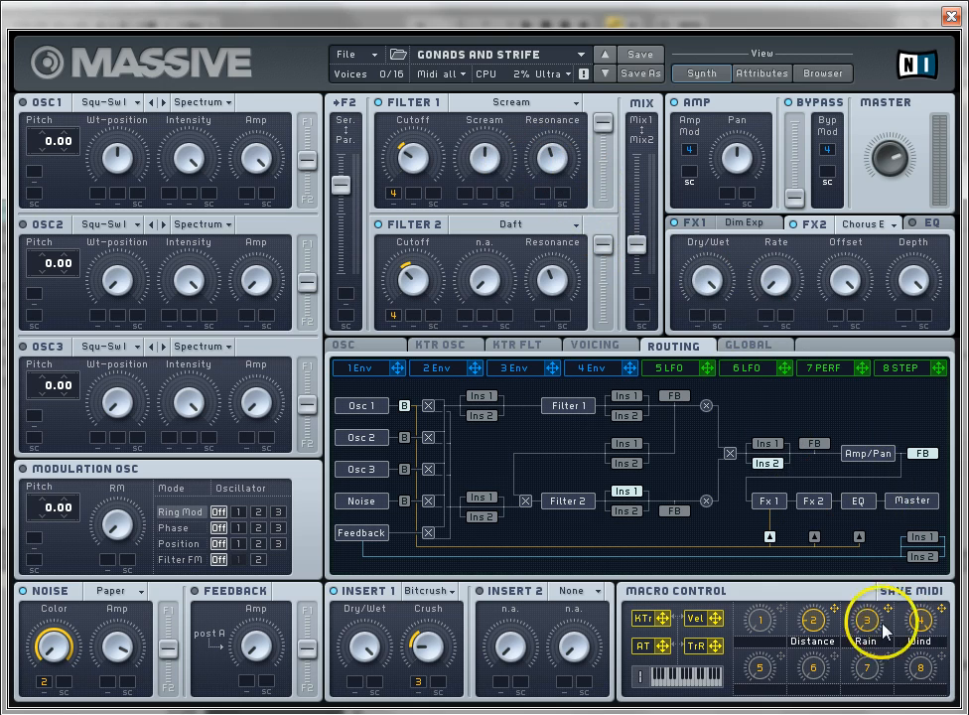
Assign Macro 5 to the Resonance of Filter 1 and Filter 2, and turn Macro 5 up.
left_click_drag(783, 660, 543, 316)
left_click_drag(782, 657, 544, 195)
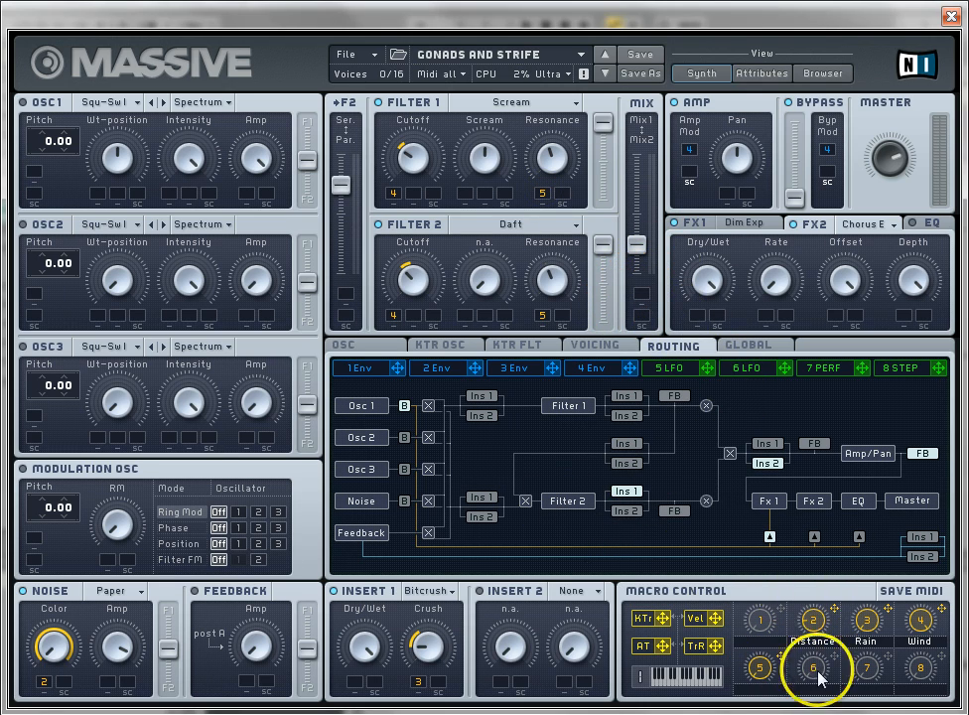
left_click_drag(763, 673, 660, 418)
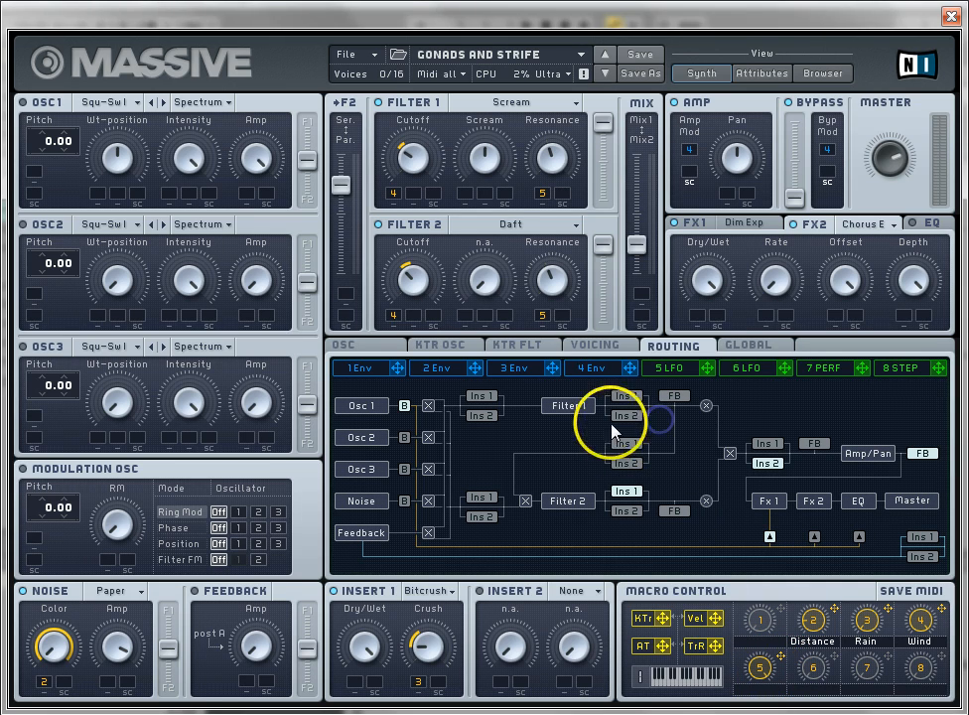
Set upward Macro 5 modulation ranges on both filters' Resonance, wider on Filter 2, and lower both base Resonance values.
left_click(543, 195)
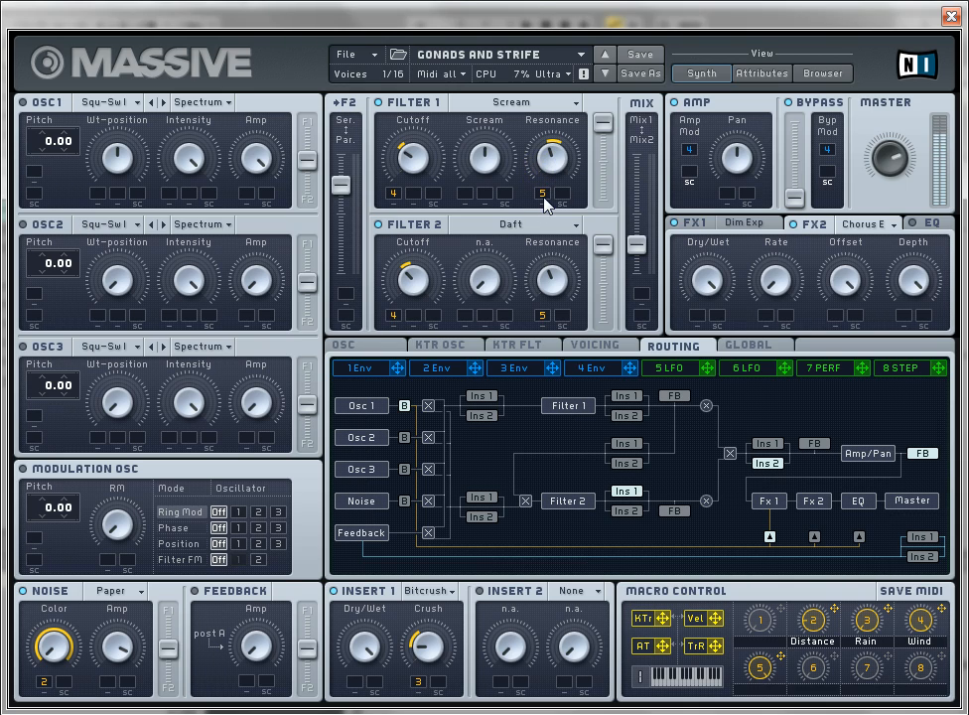
left_click_drag(545, 200, 543, 212)
left_click_drag(543, 197, 543, 198)
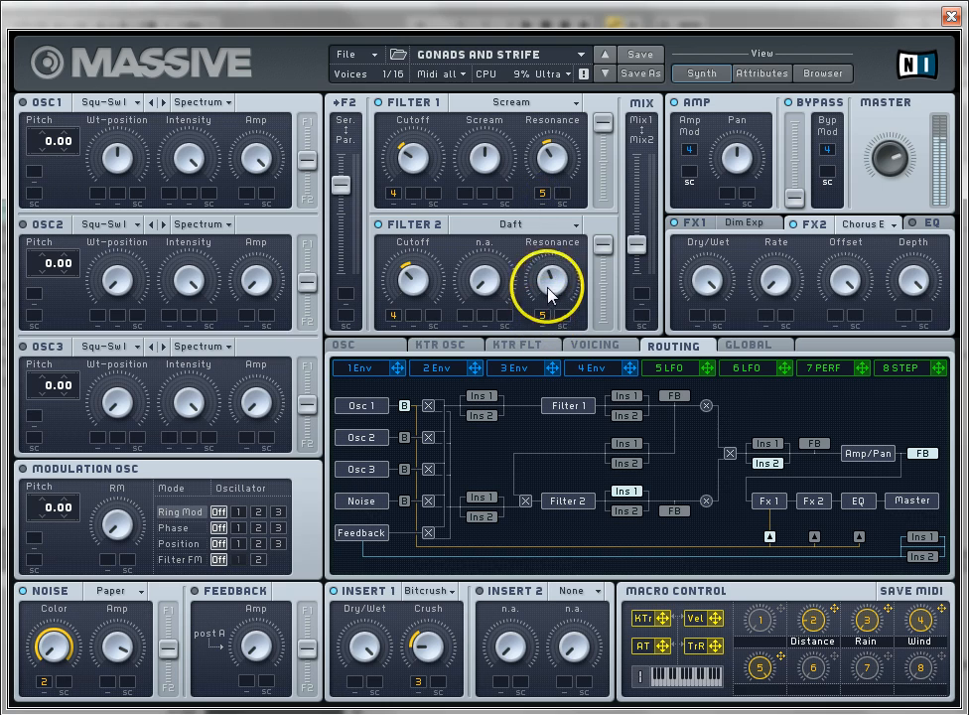
mouse_move(548, 288)
left_mouse_down()
mouse_move(541, 313)
mouse_move(542, 300)
left_mouse_up()
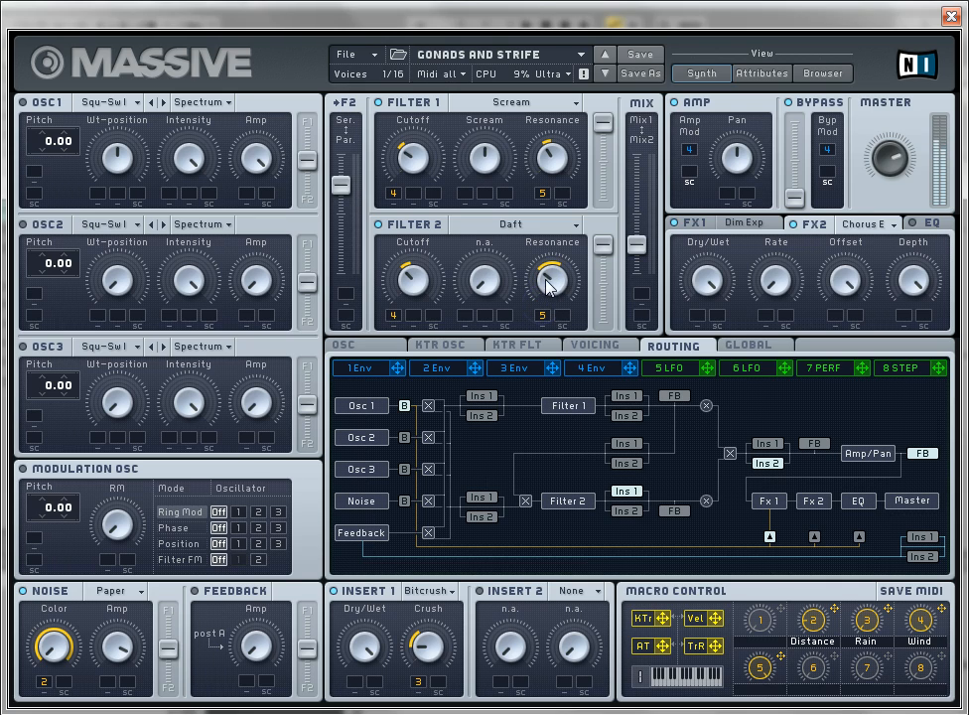
left_click(549, 285)
left_click(564, 214)
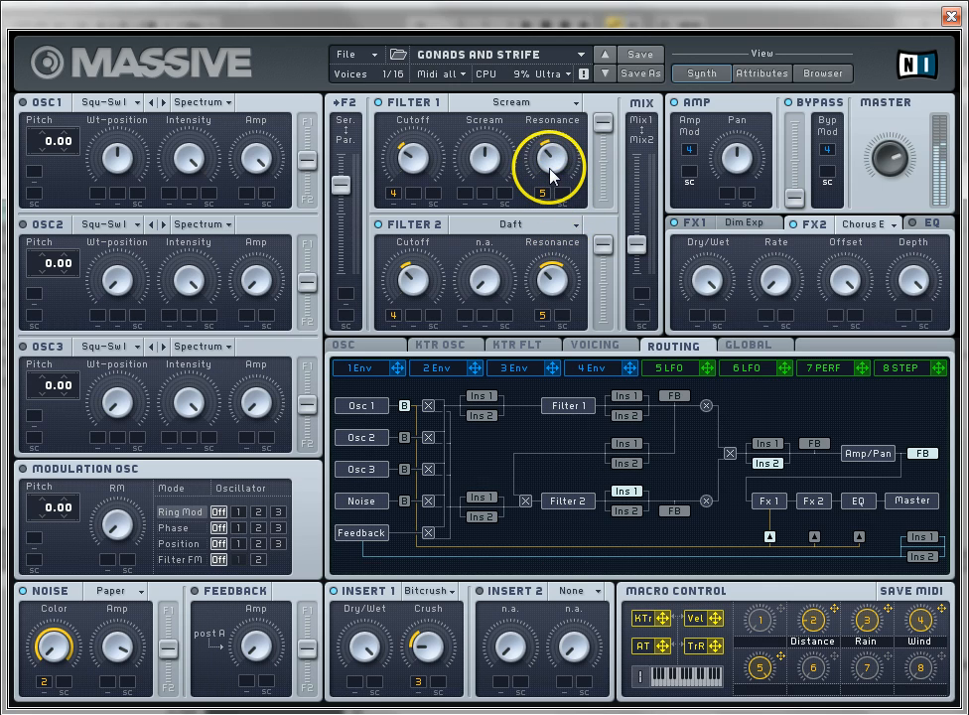
left_click(552, 173)
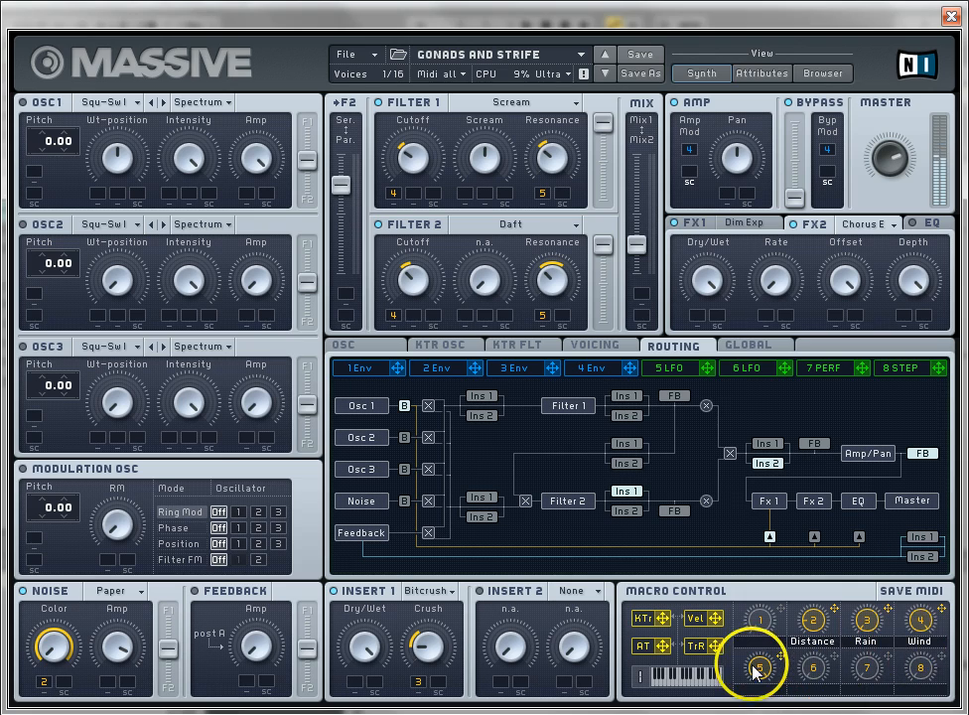
Turn up Macro 5 and the Wind macro to audition the resonance and cutoff modulation.
left_click(769, 691)
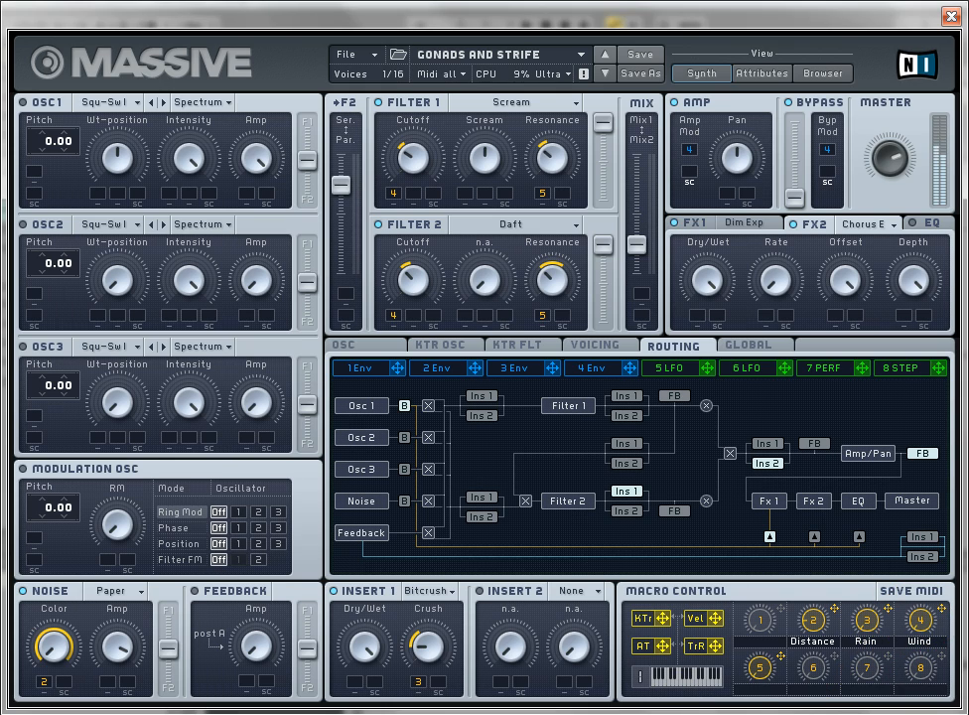
left_click(752, 658)
left_click_drag(752, 658, 714, 510)
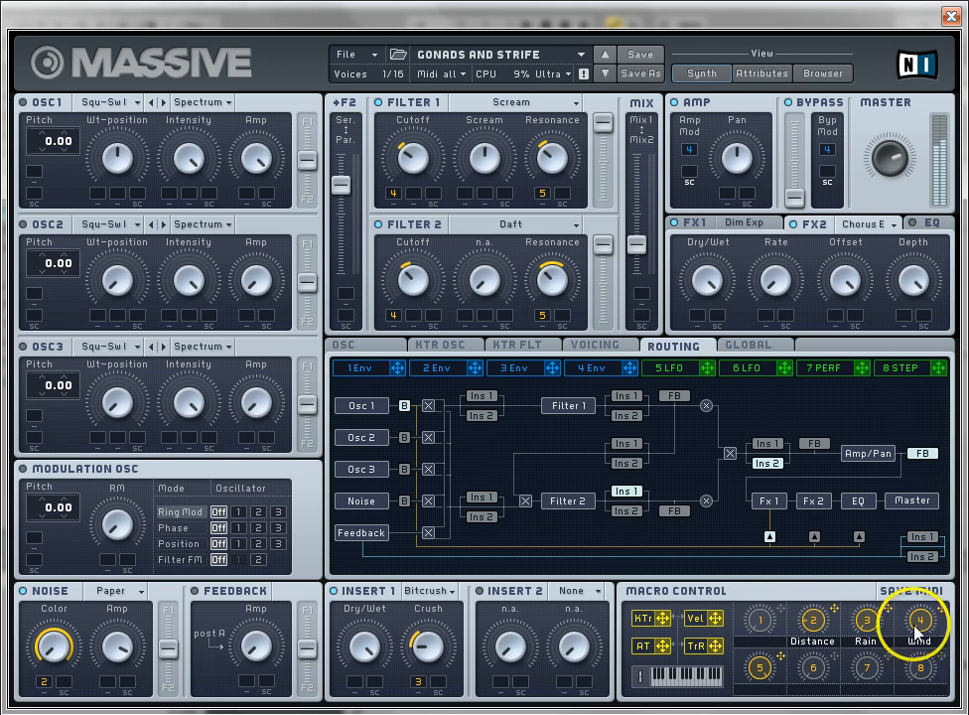
left_click_drag(917, 632, 870, 482)
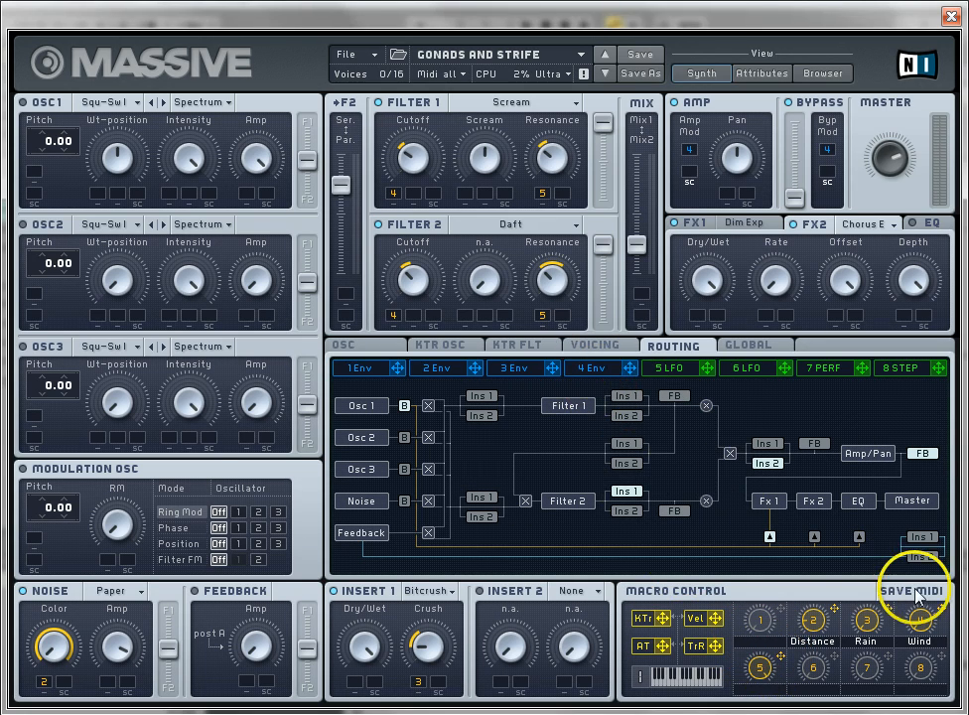
Sweep Filter 1's Scream amount up to maximum, and settle it just above the midpoint.
left_click(486, 158)
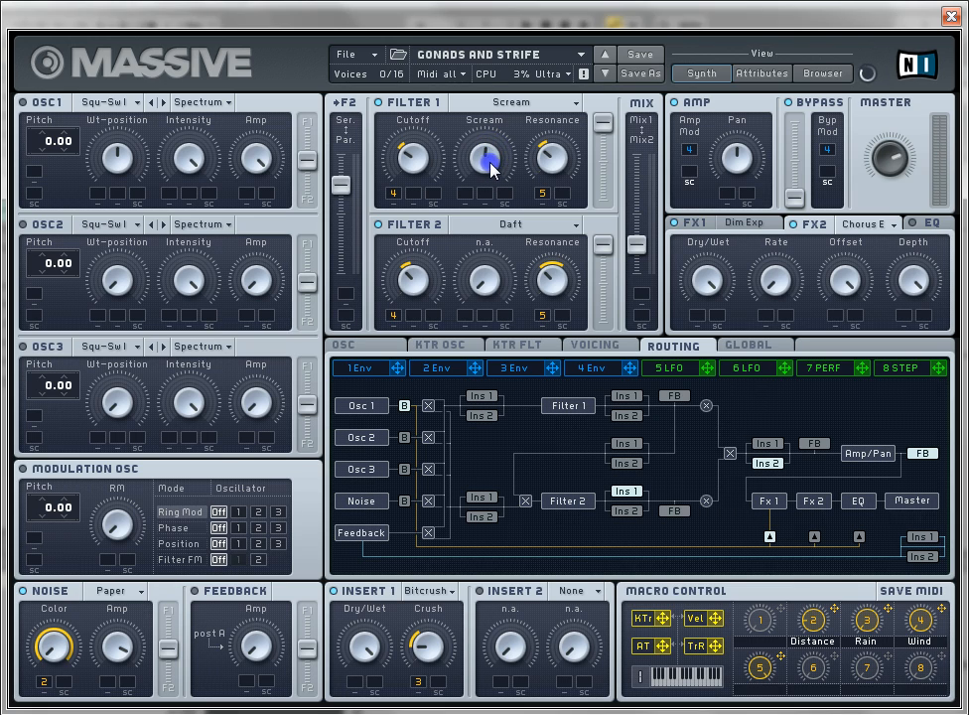
left_click(541, 159)
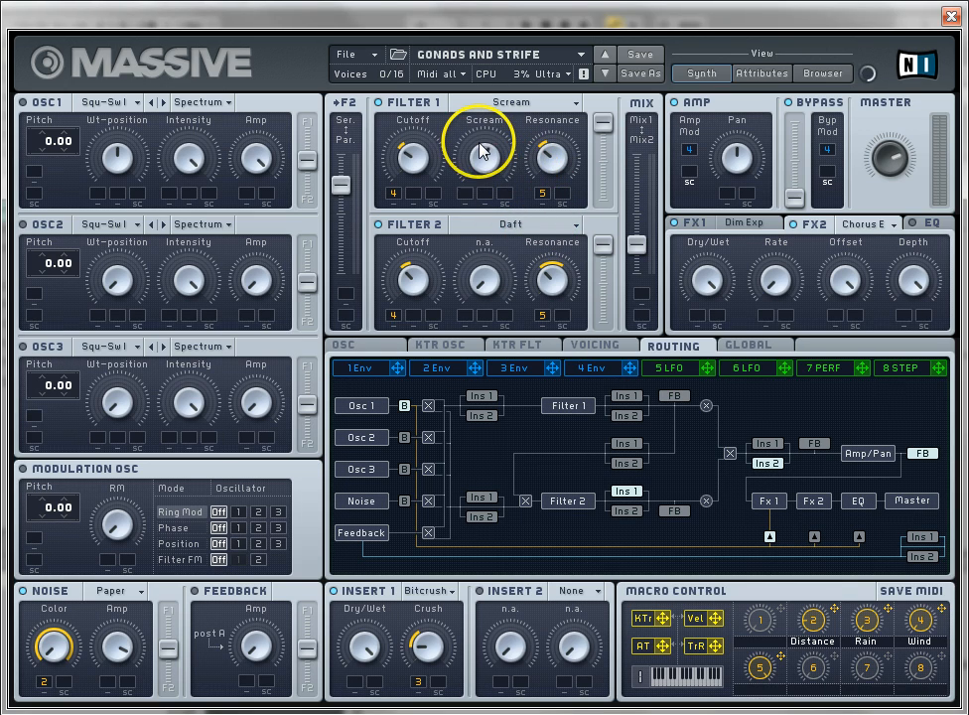
left_click_drag(495, 149, 489, 164)
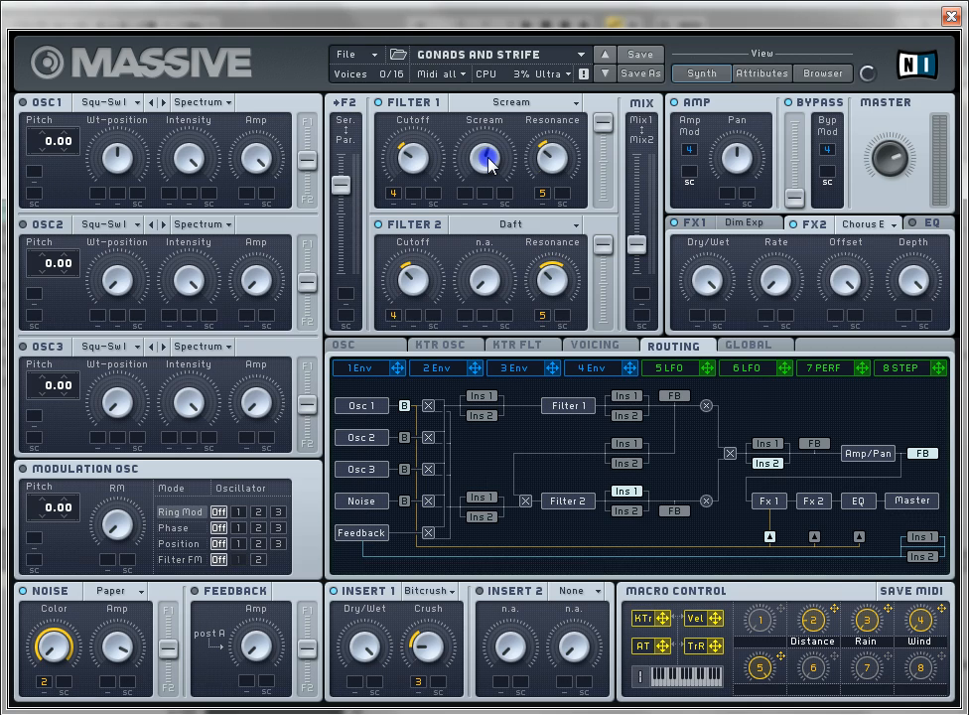
left_click_drag(489, 164, 484, 74)
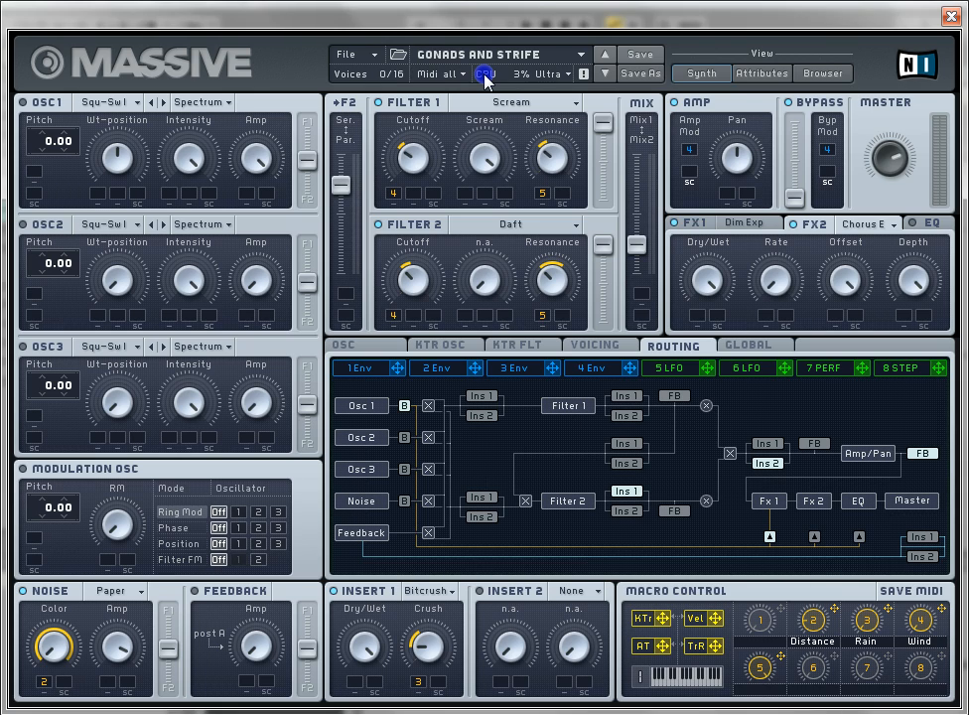
left_click_drag(484, 74, 486, 90)
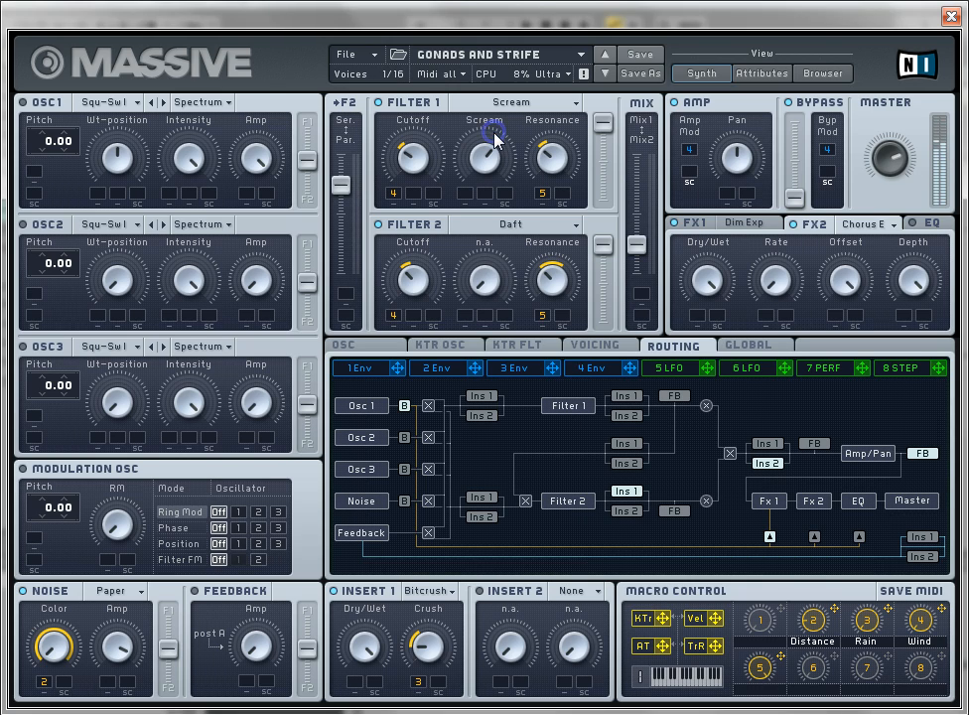
left_click_drag(488, 147, 486, 174)
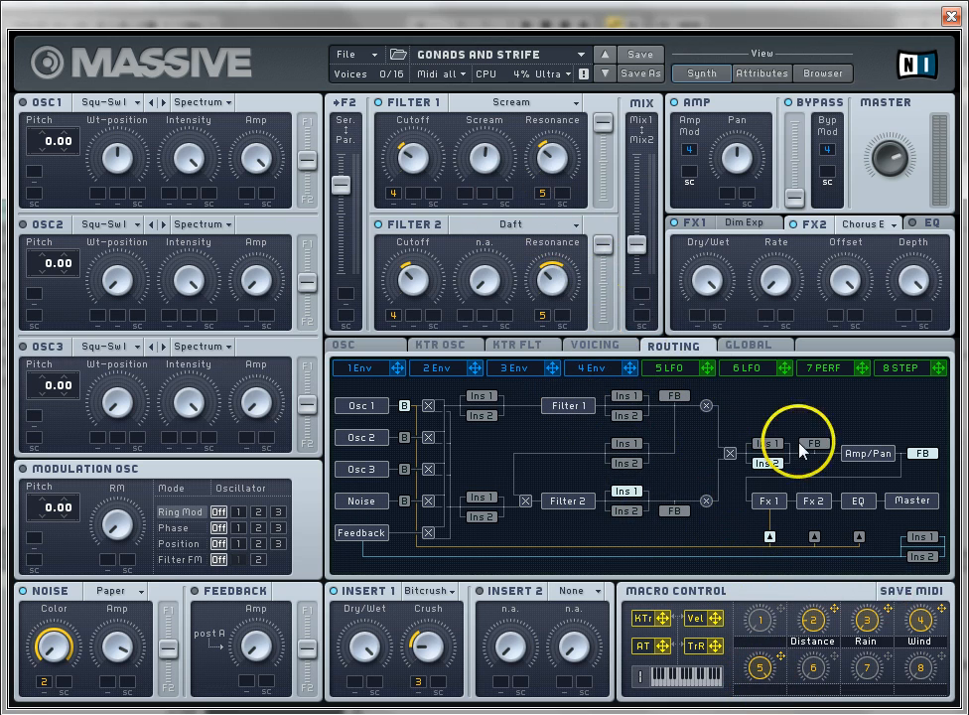
Assign Macro 4 to Filter 1's Scream with a small modulation range.
left_click_drag(931, 615, 467, 197)
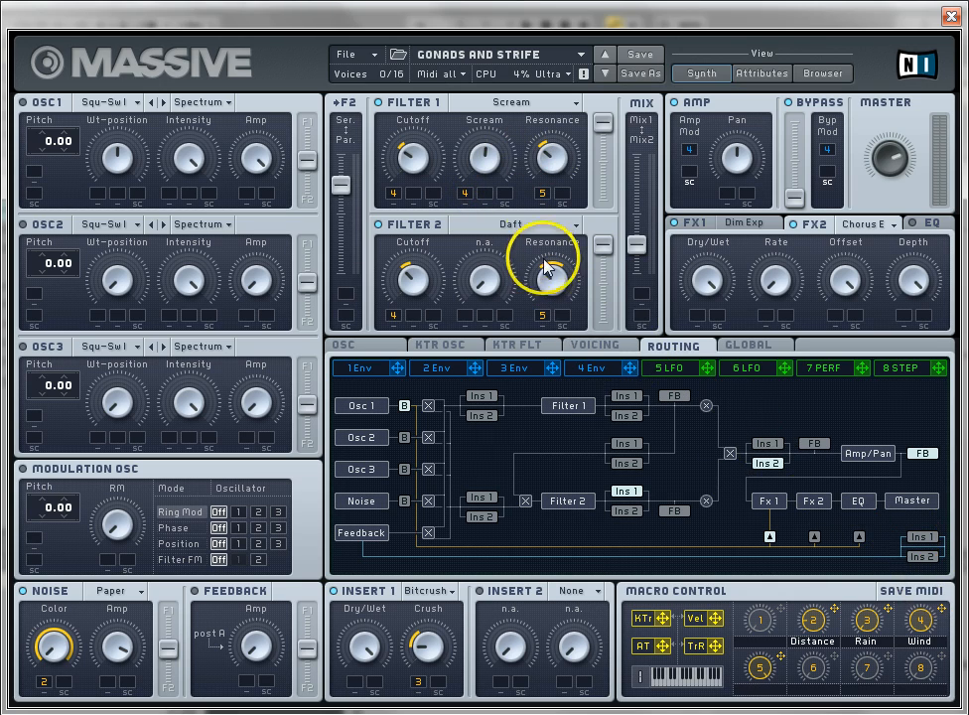
left_click_drag(462, 198, 469, 211)
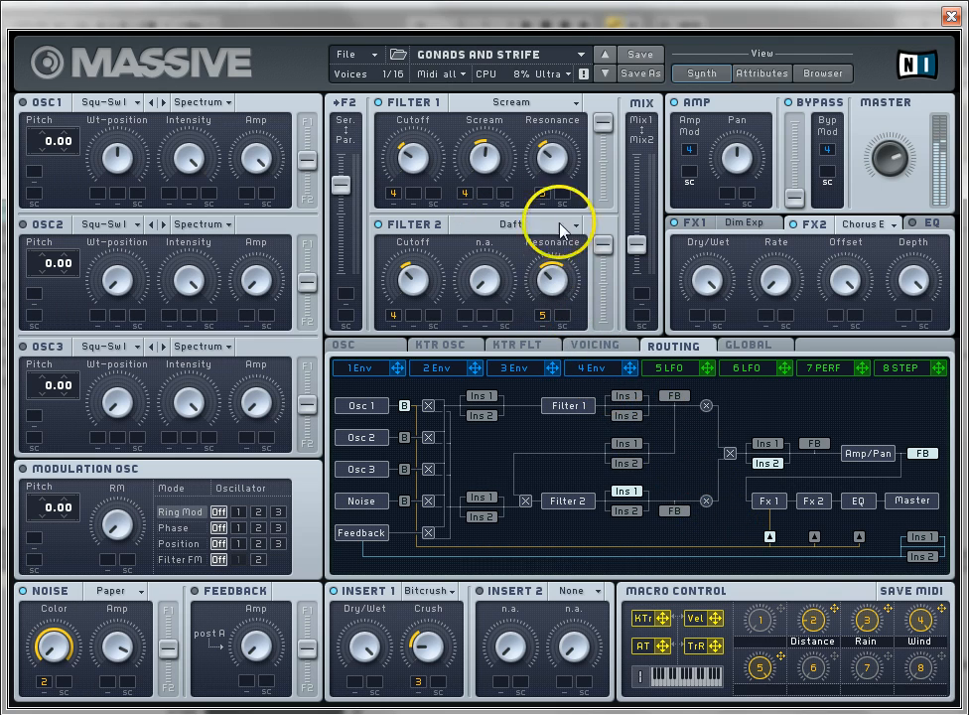
Fine-tune the Macro 5 modulation ranges on both filters' Resonance, keeping Filter 1's range small.
left_click(541, 192)
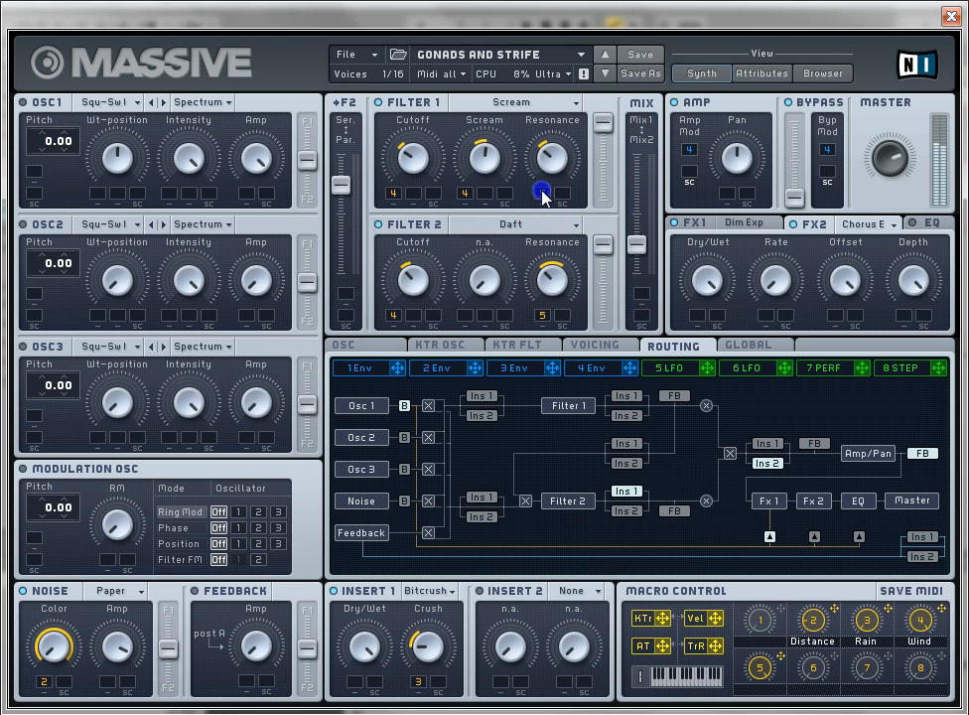
left_click(543, 316)
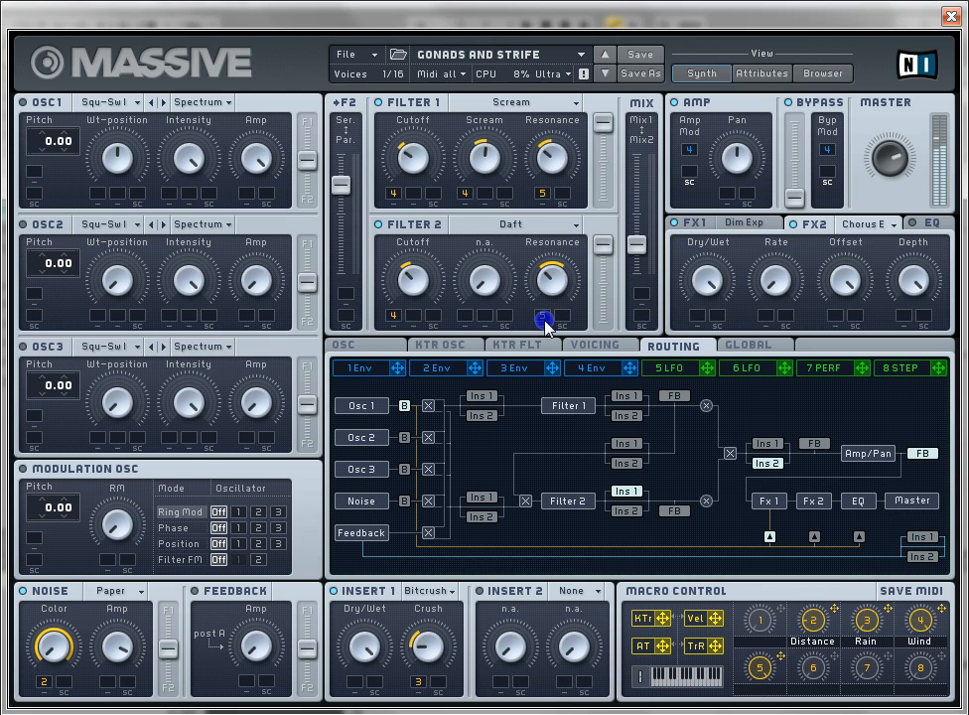
left_click(544, 322)
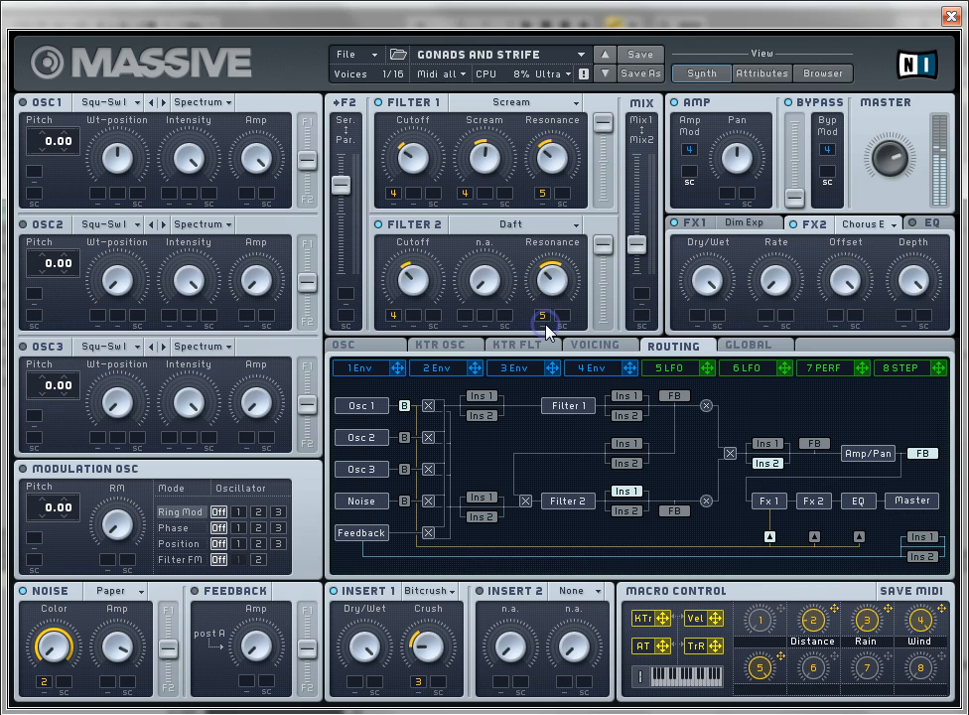
left_click(545, 195)
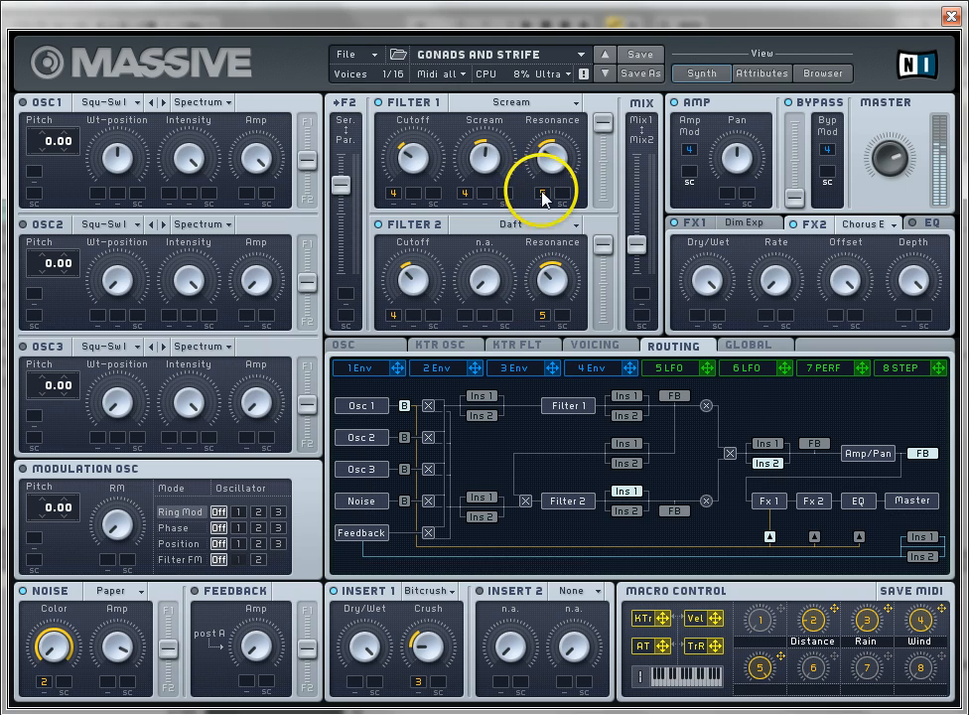
left_click(544, 196)
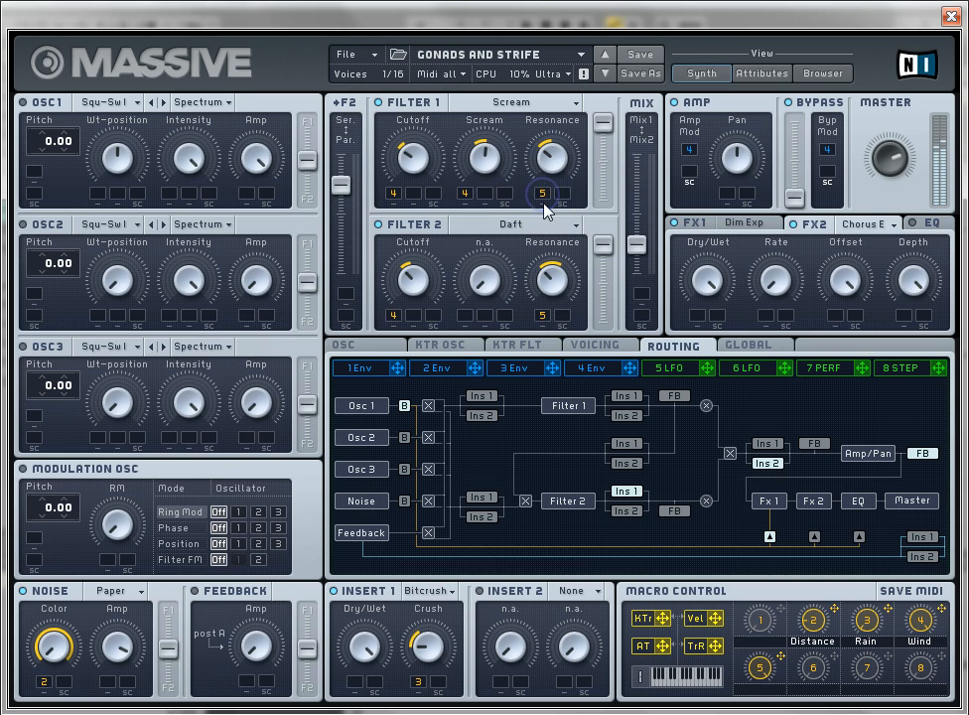
left_click(544, 198)
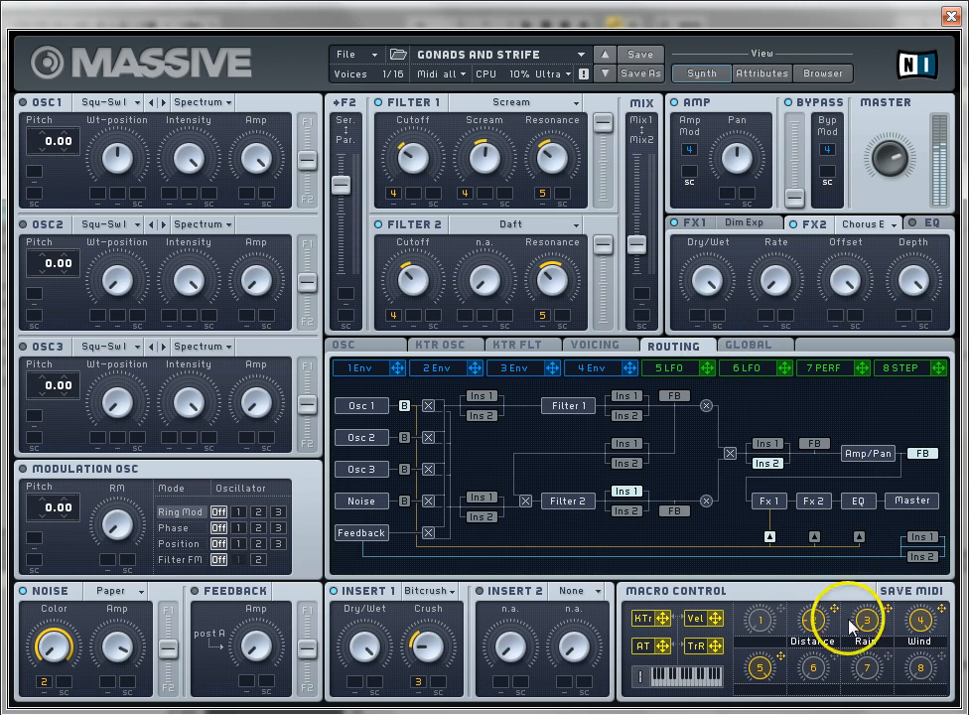
Turn the Rain macro up and name Macro 5 "Howl".
left_click_drag(861, 621, 866, 573)
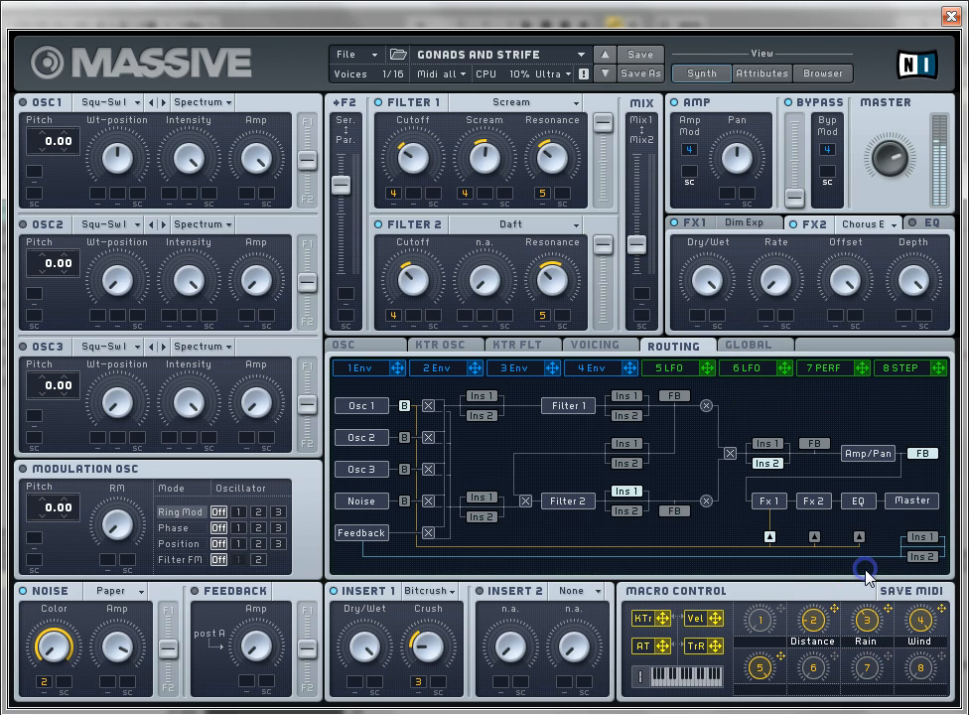
left_click_drag(765, 687, 769, 697)
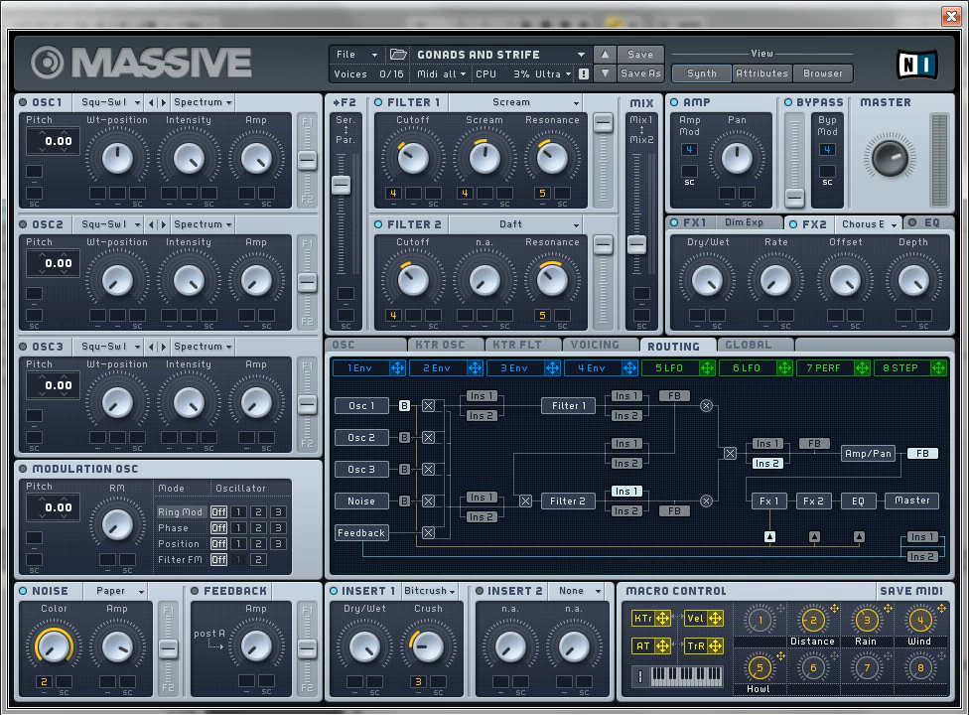
left_click(862, 661)
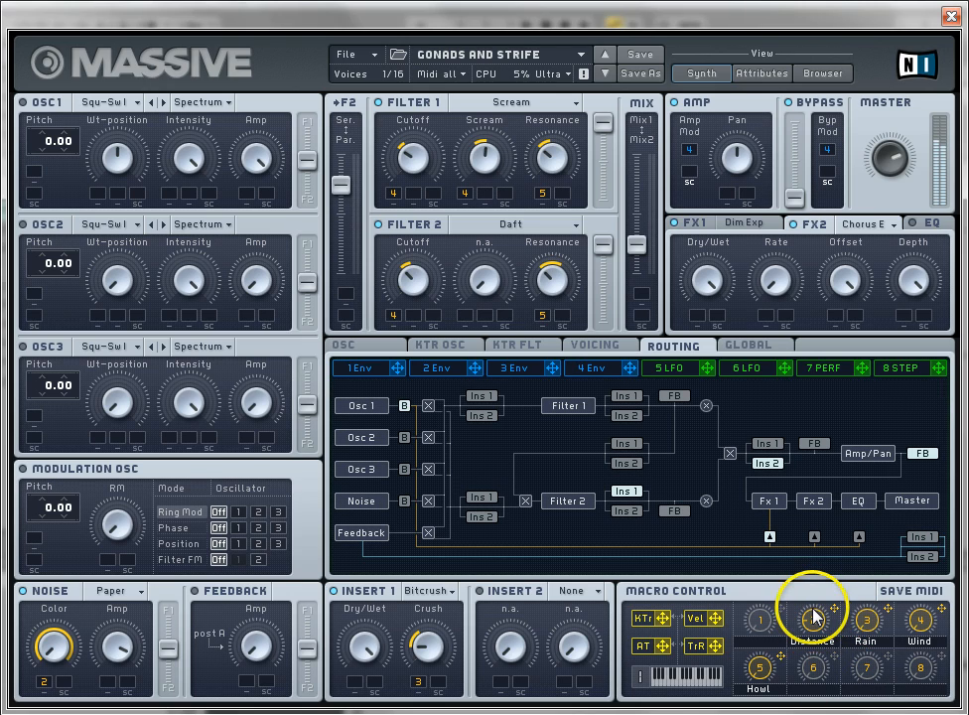
Raise the Master volume slightly, and sweep the Distance macro down and back up to audition the patch.
left_click_drag(812, 609, 812, 673)
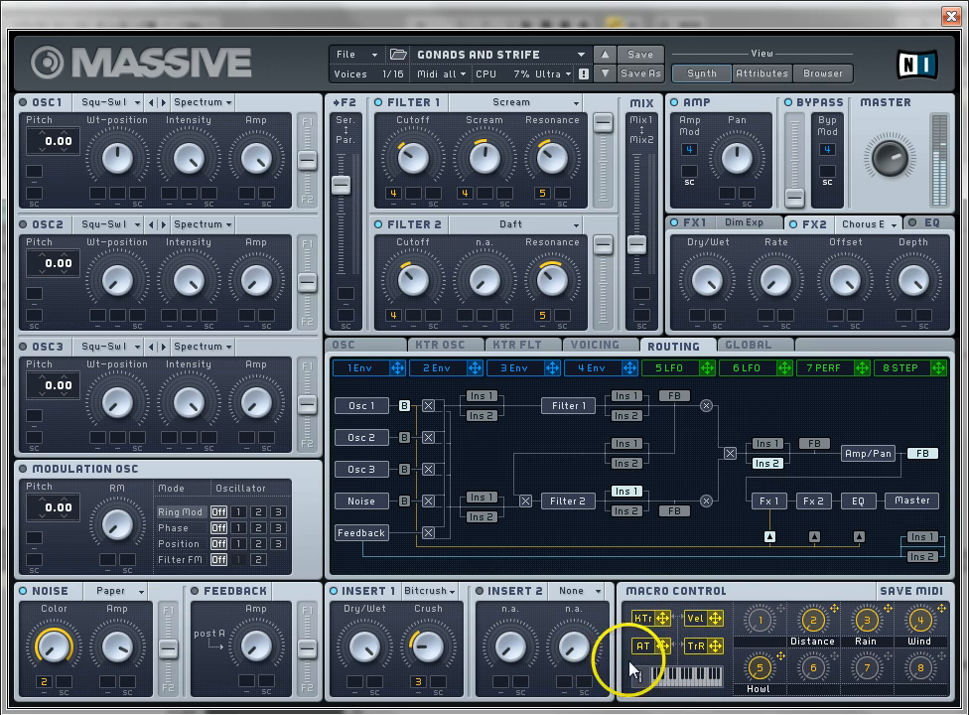
left_click_drag(894, 152, 893, 149)
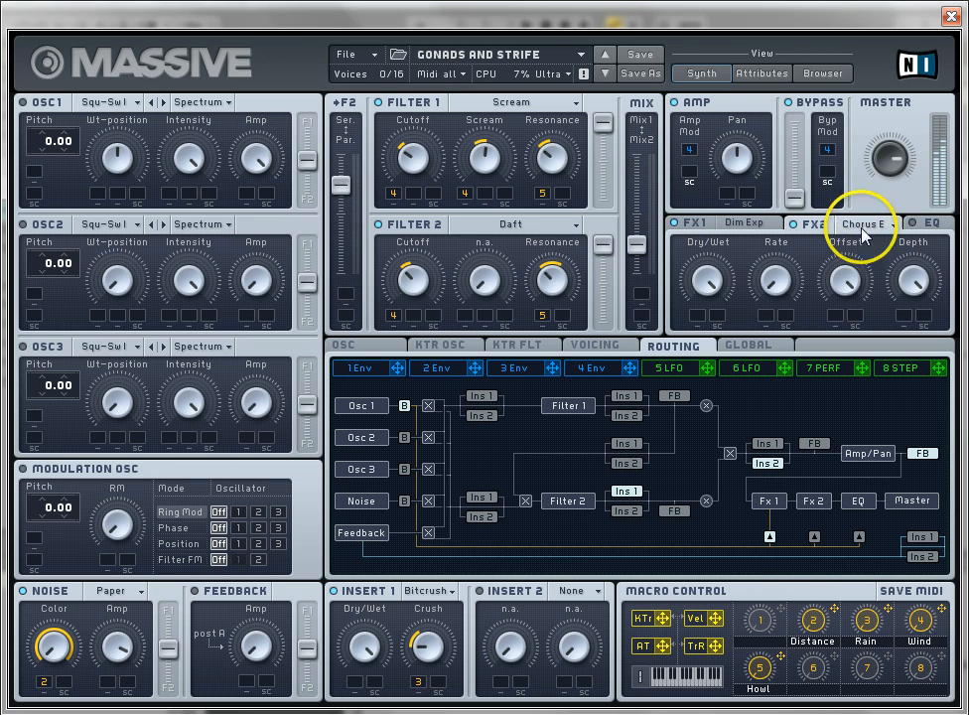
left_click_drag(810, 623, 812, 566)
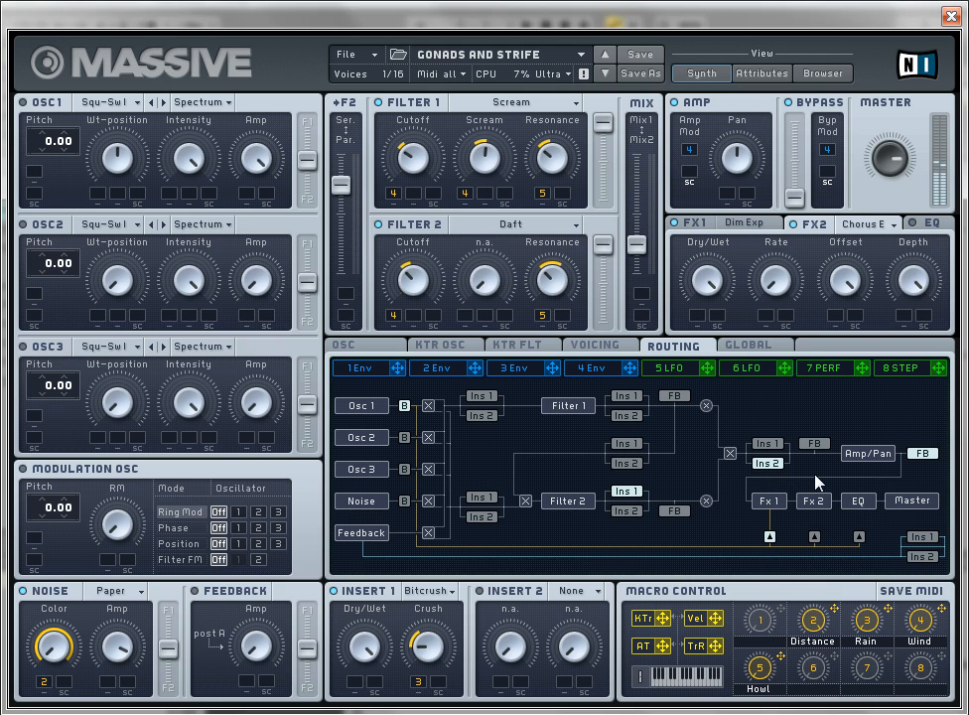
left_click_drag(813, 502, 867, 526)
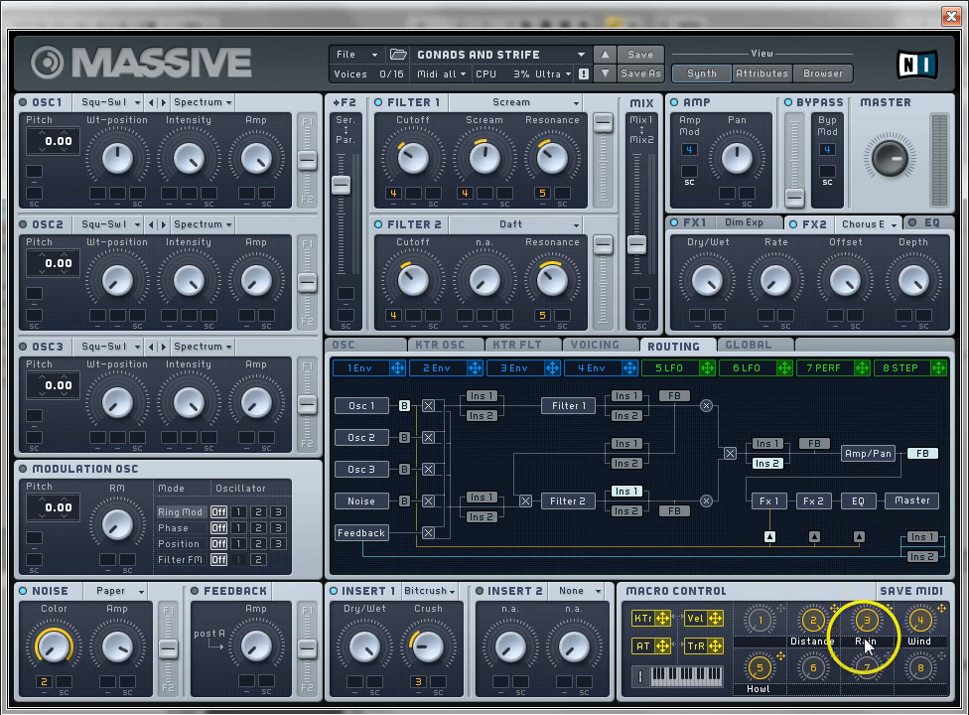
Adjust the Distance and Rain macro levels while auditioning the patch, finishing with the Rain macro turned down.
left_click(813, 621)
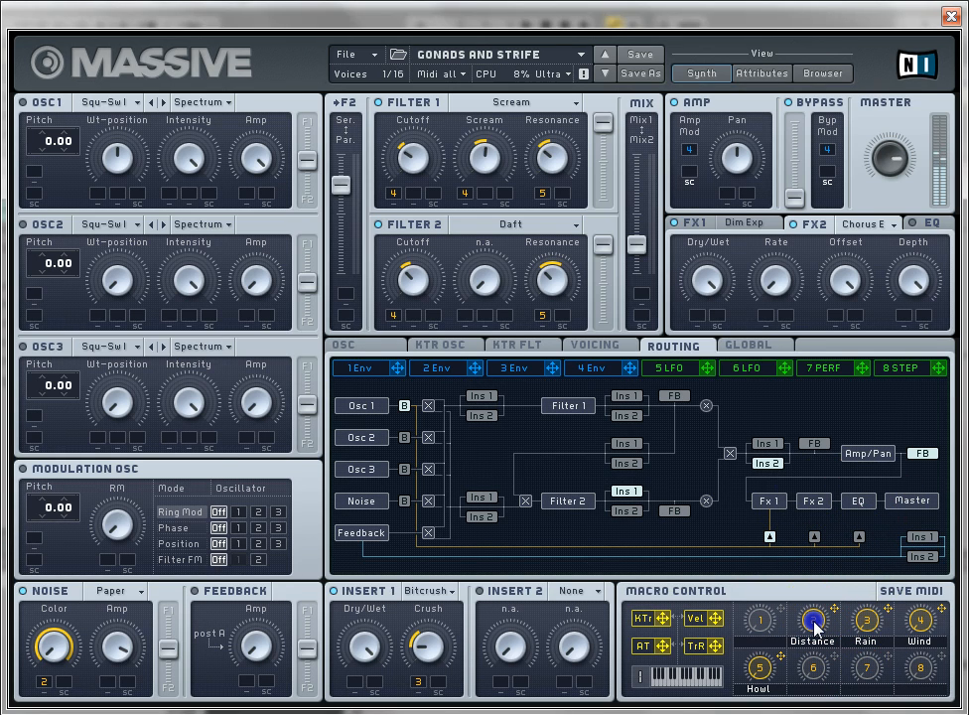
left_click(867, 623)
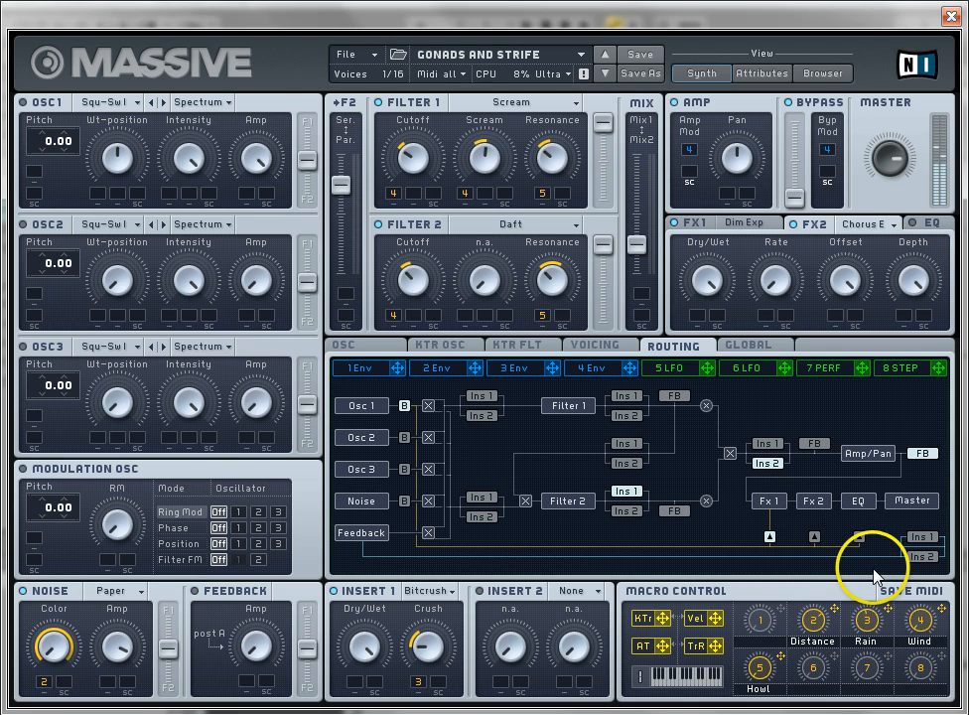
left_click(872, 624)
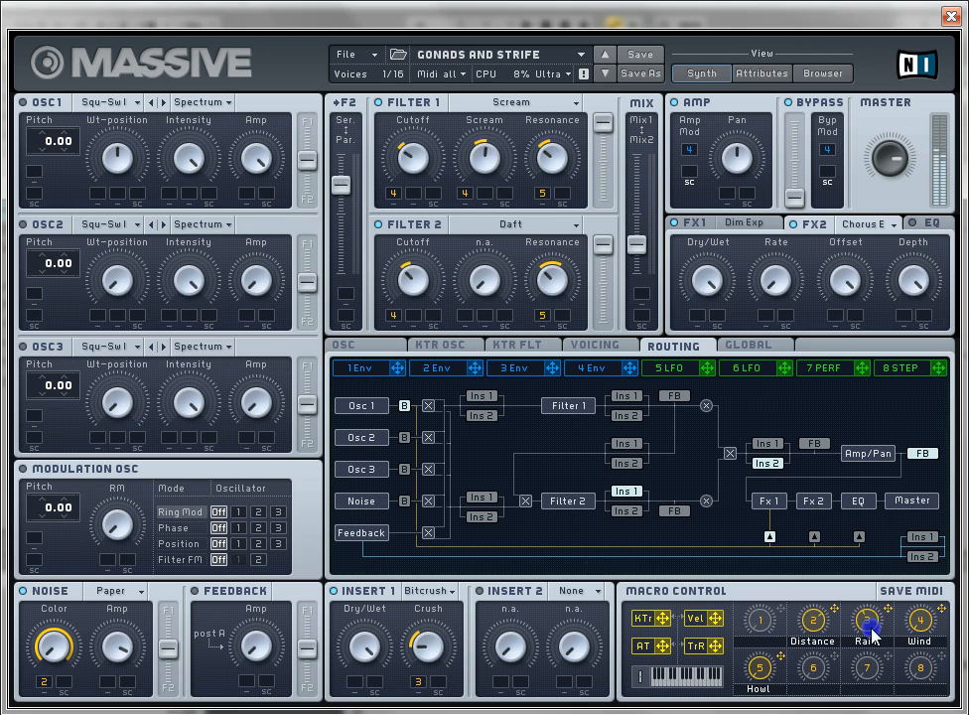
left_click_drag(871, 627, 871, 566)
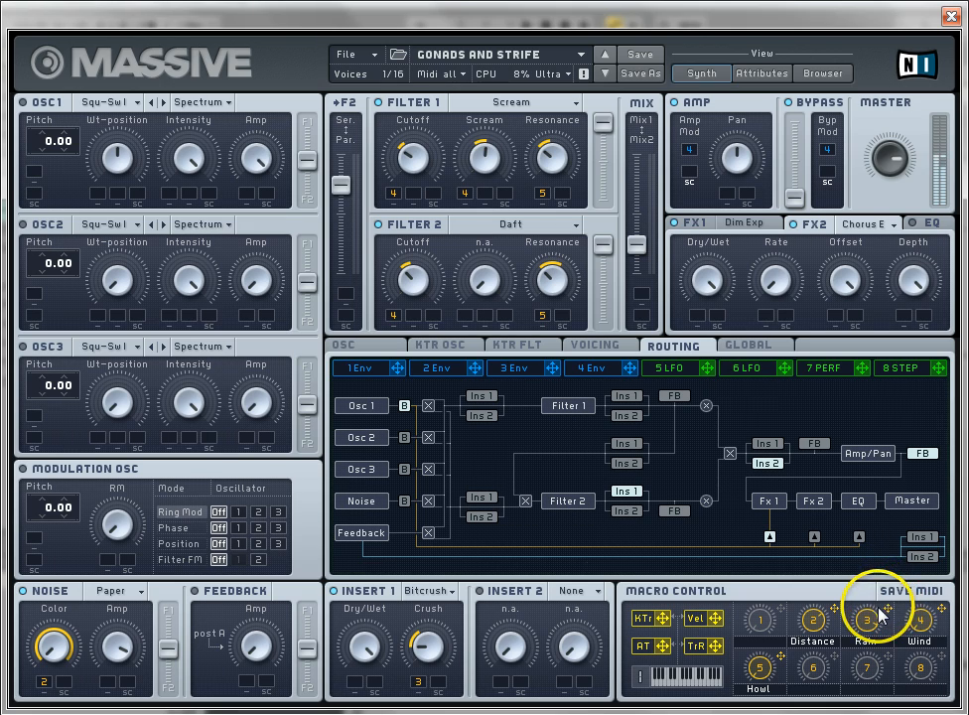
left_click(873, 622)
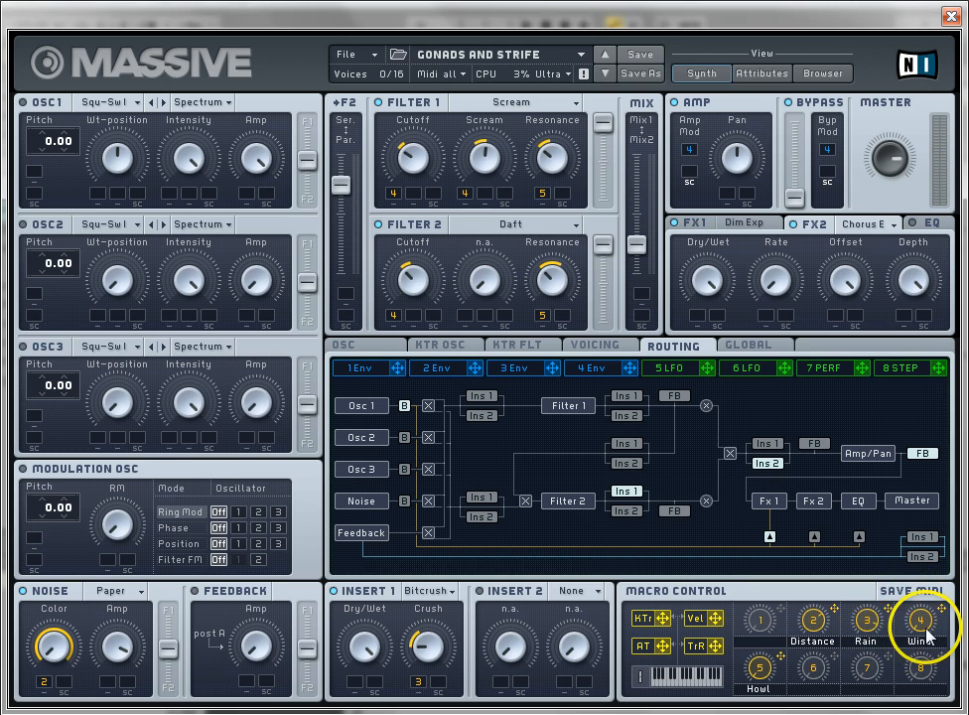
left_click_drag(872, 621, 859, 660)
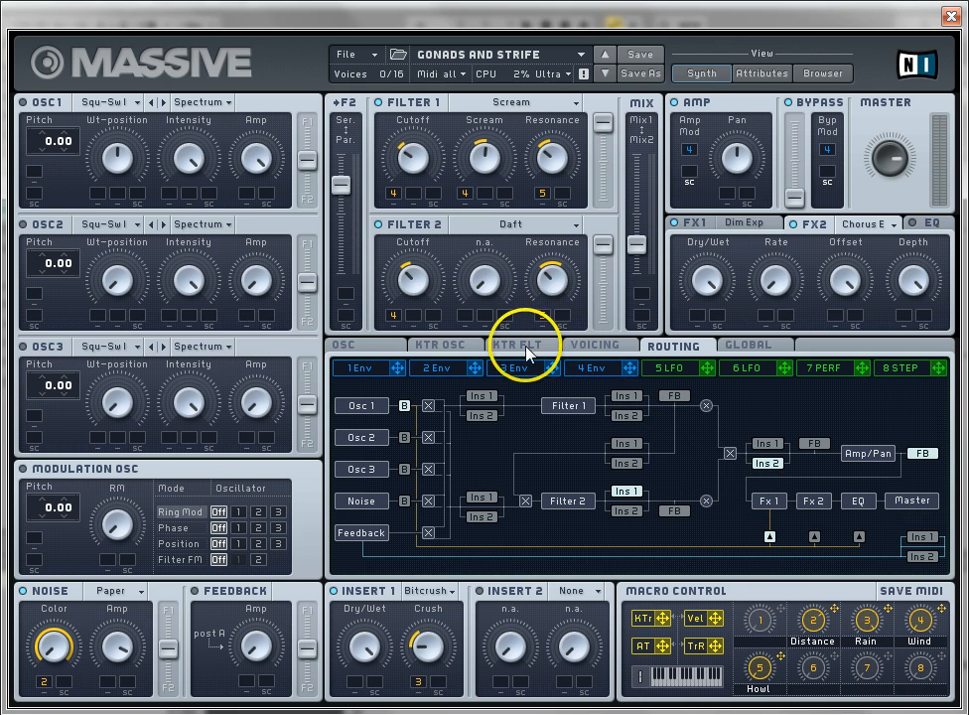
Show Envelope 4 and lengthen its Attack considerably so the sound fades in slowly.
left_click(605, 344)
left_click(607, 367)
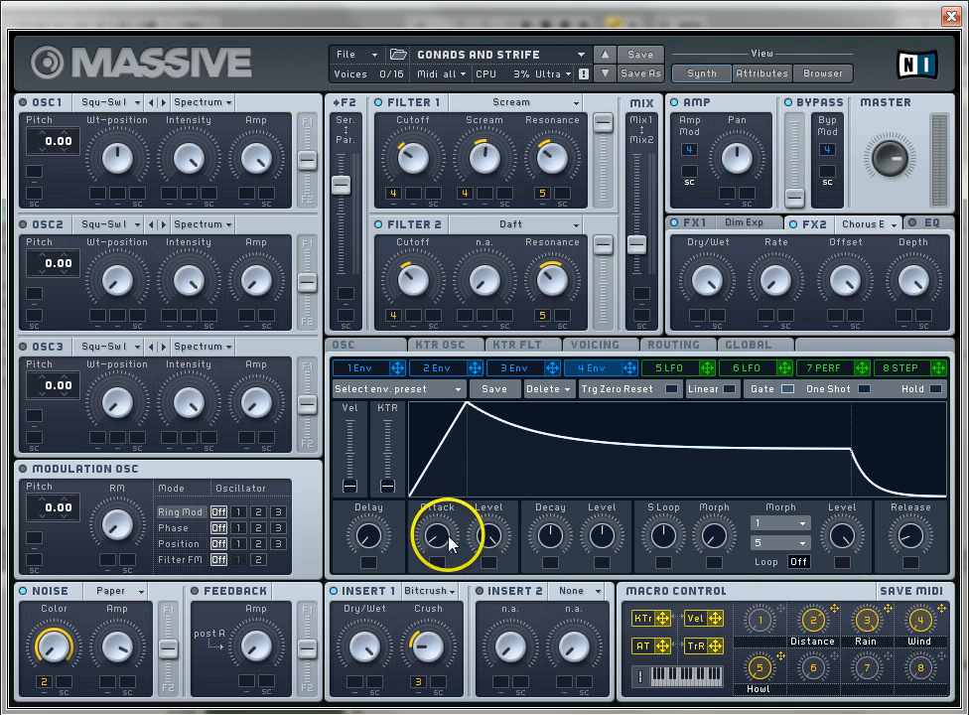
mouse_move(437, 541)
left_mouse_down()
mouse_move(439, 448)
mouse_move(448, 580)
left_mouse_up()
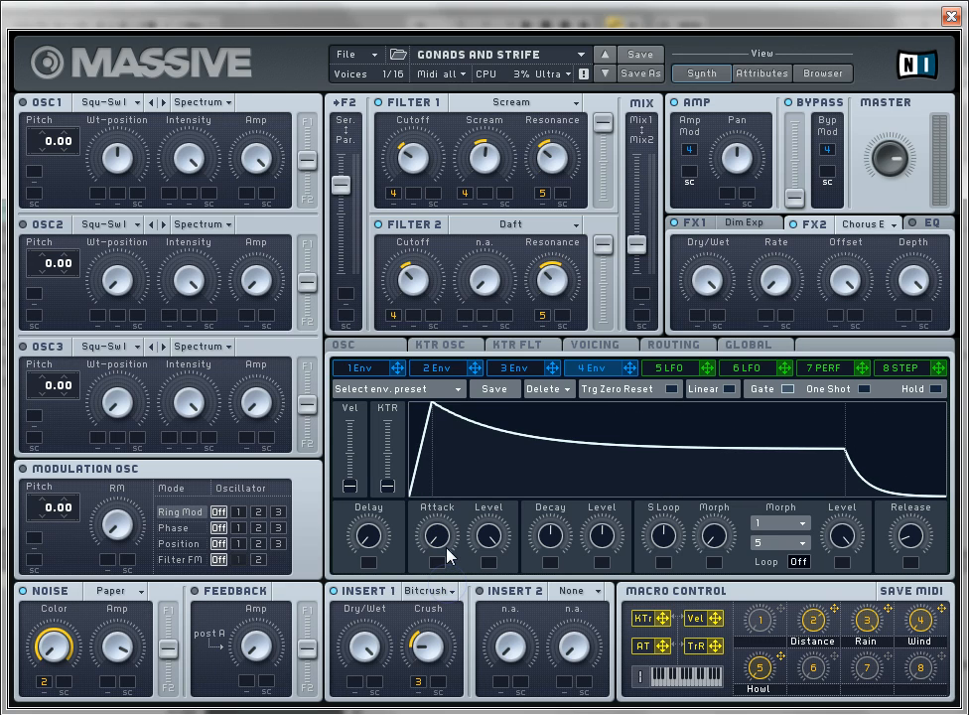
mouse_move(437, 538)
left_mouse_down()
mouse_move(437, 519)
mouse_move(439, 541)
left_mouse_up()
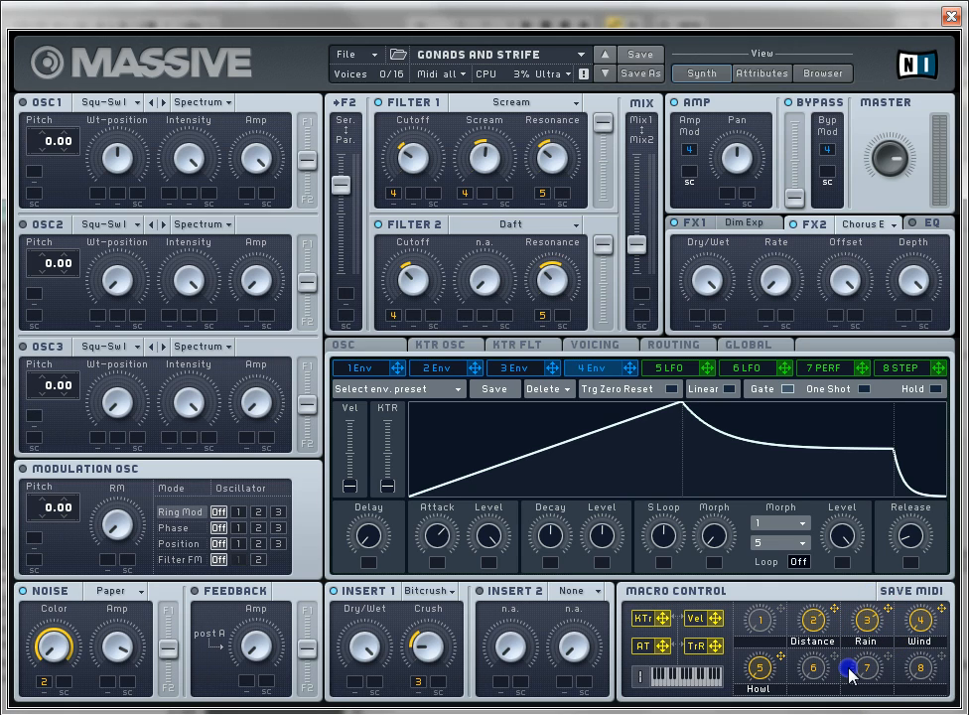
Adjust the Wind and Rain macros, and turn the Howl macro up while auditioning the patch.
left_click(920, 625)
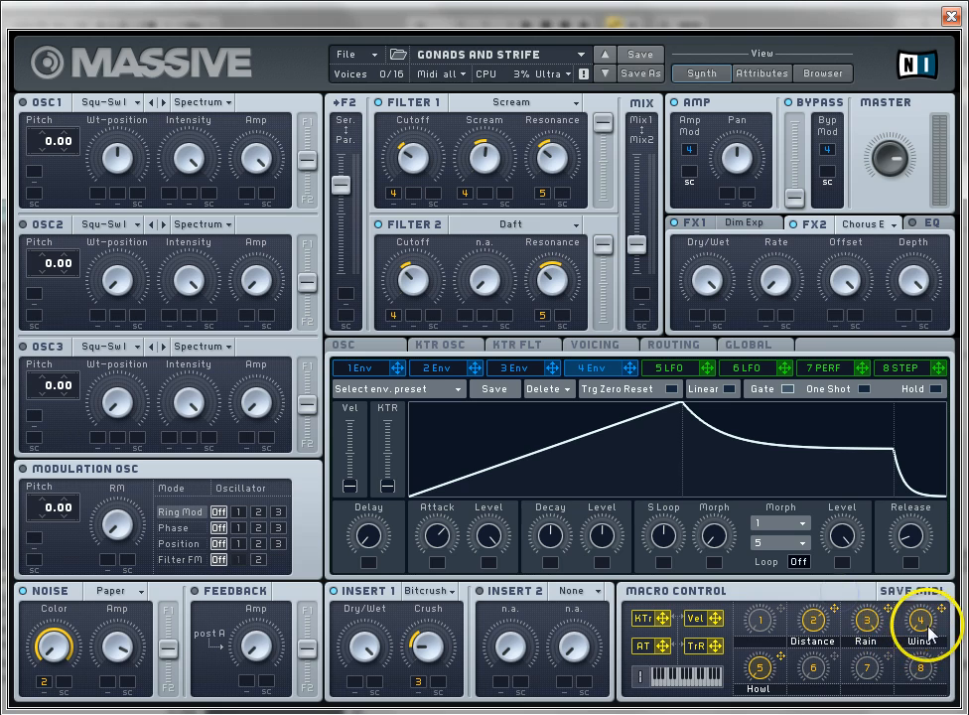
left_click(866, 625)
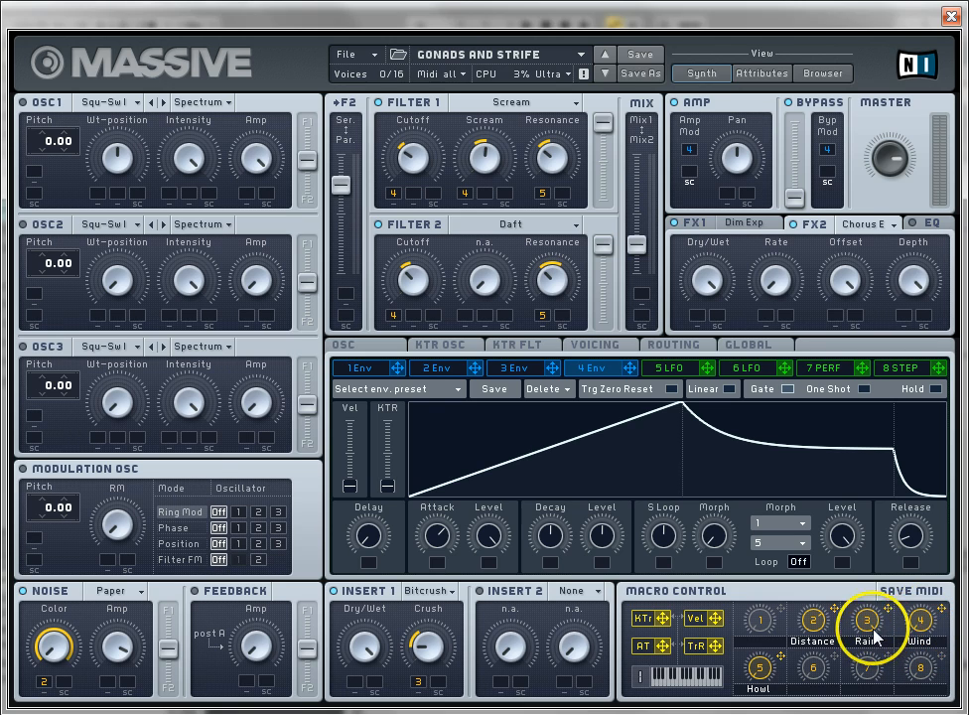
left_click(913, 625)
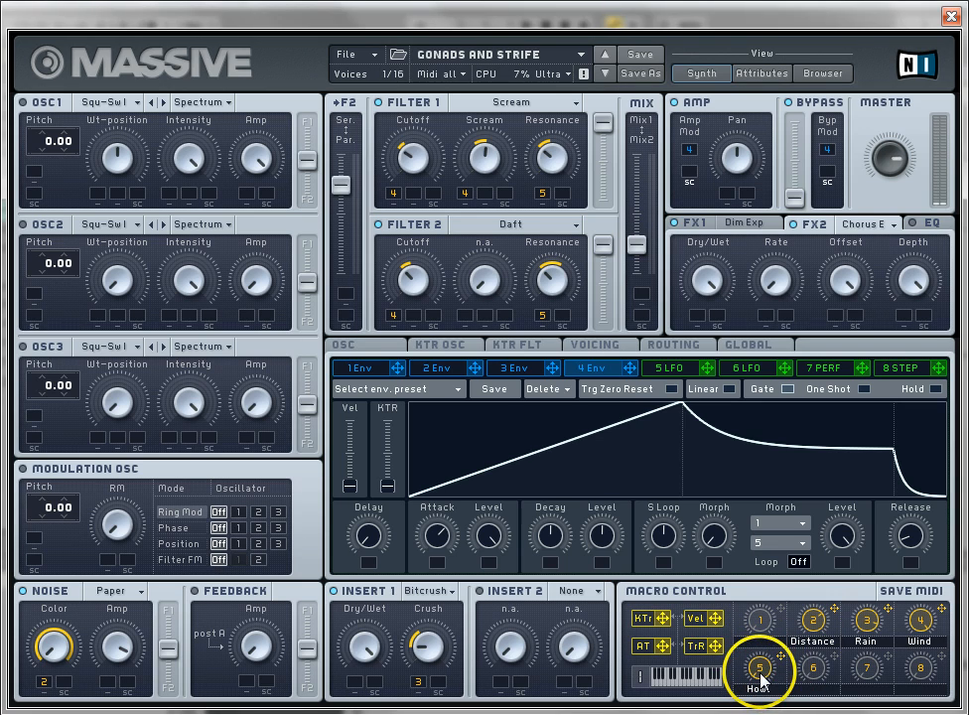
mouse_move(759, 674)
left_mouse_down()
mouse_move(744, 602)
mouse_move(760, 627)
mouse_move(760, 673)
left_mouse_up()
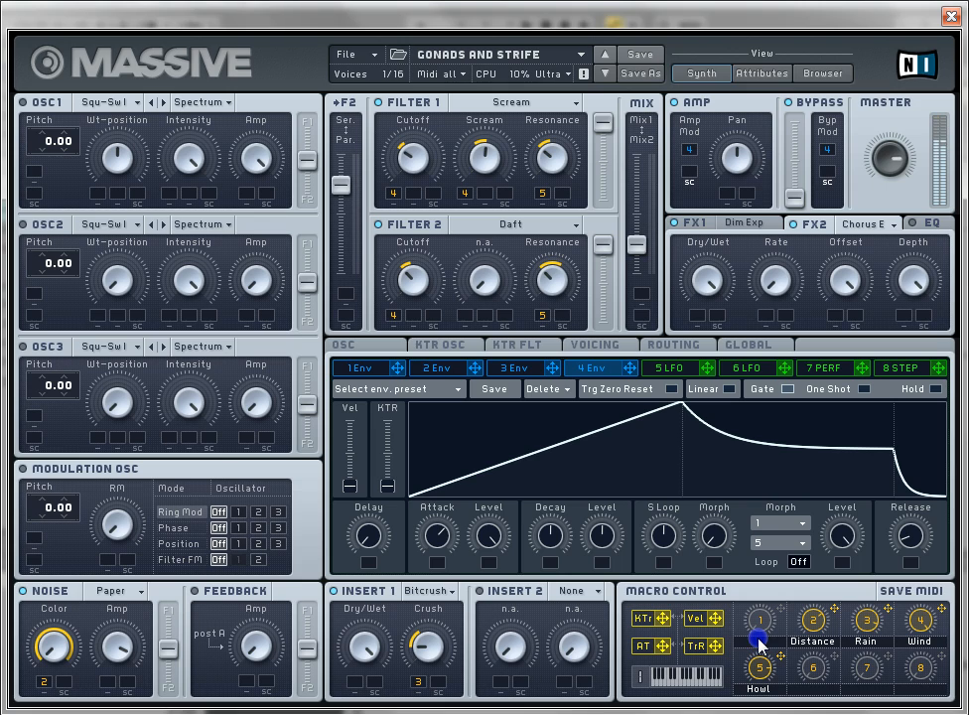